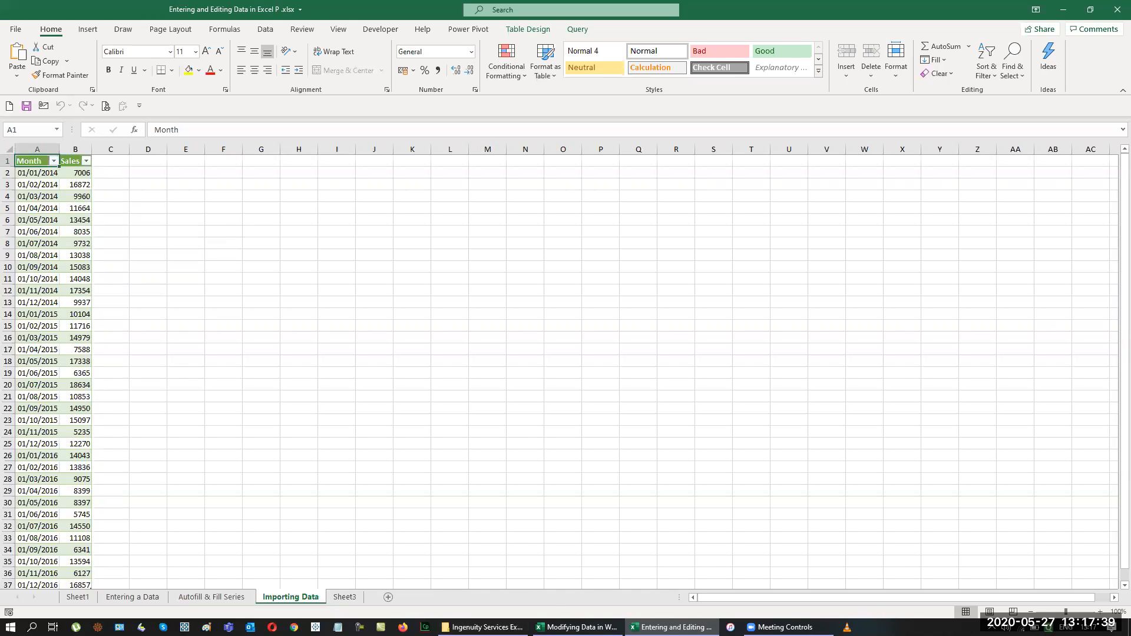
# Step: Close the File Explorer window and bring up the workbook Entering and Editing Data in Excel P .xlsx
pyautogui.click(671, 627)
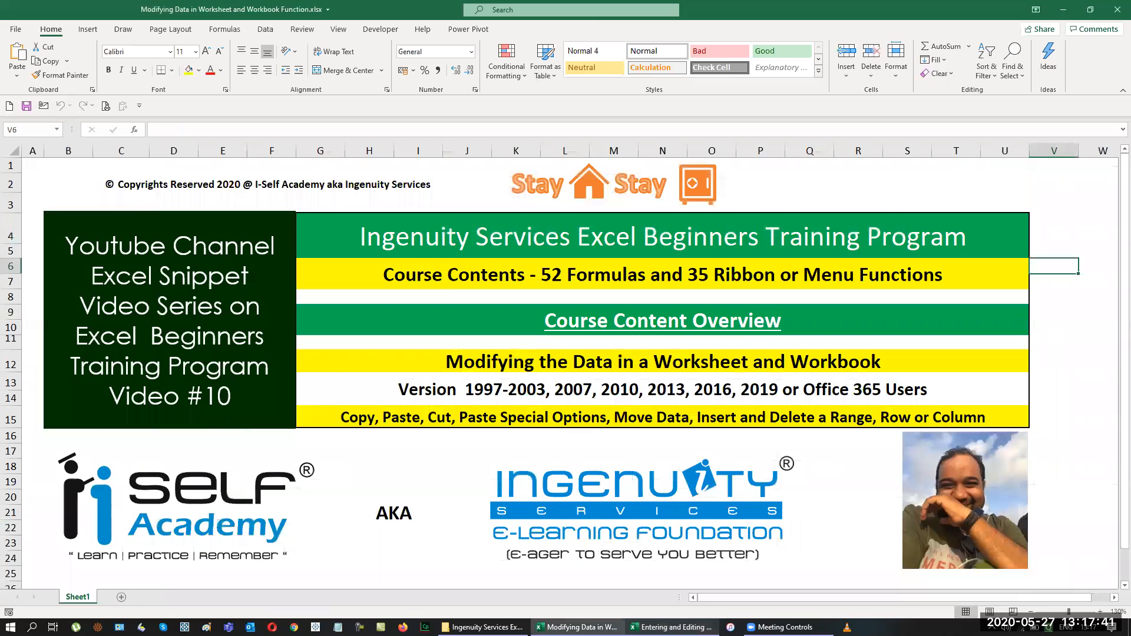
pyautogui.click(577, 627)
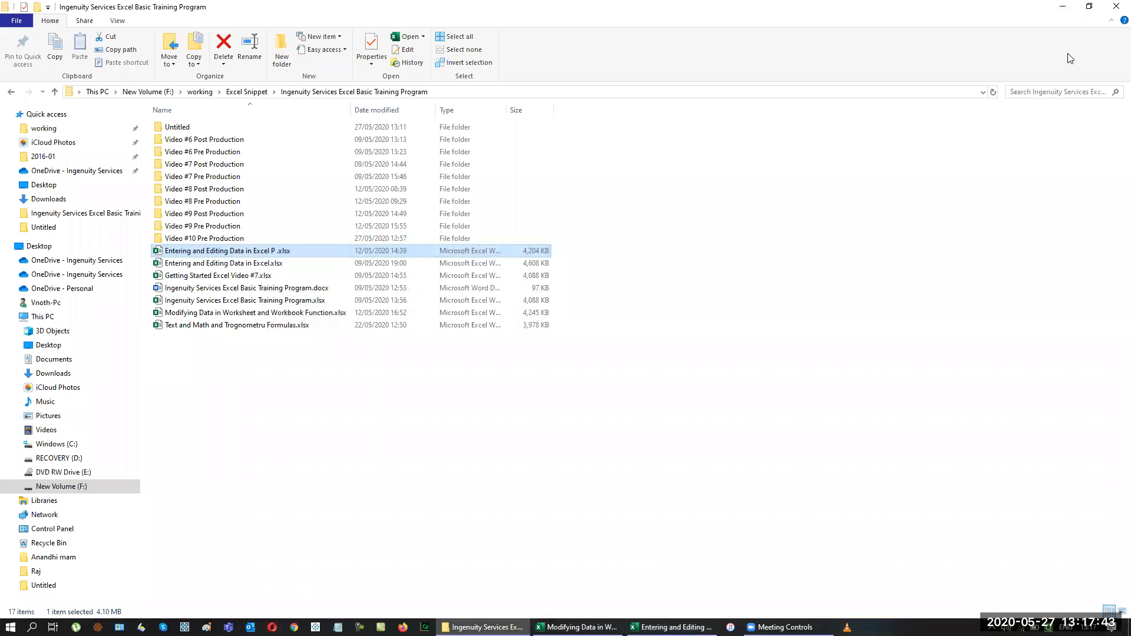
pyautogui.click(1105, 11)
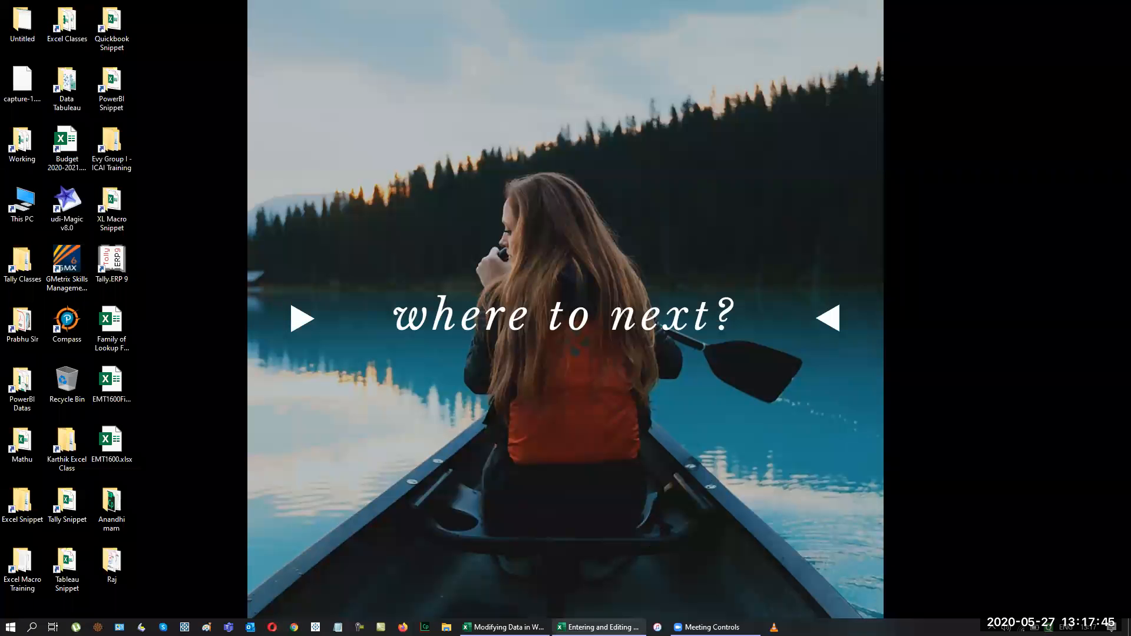
pyautogui.click(606, 627)
# Step: Copy the Entering a Data sheet to the end of the workbook Modifying Data in Worksheet and Workbook Function.xlsx
pyautogui.click(147, 598)
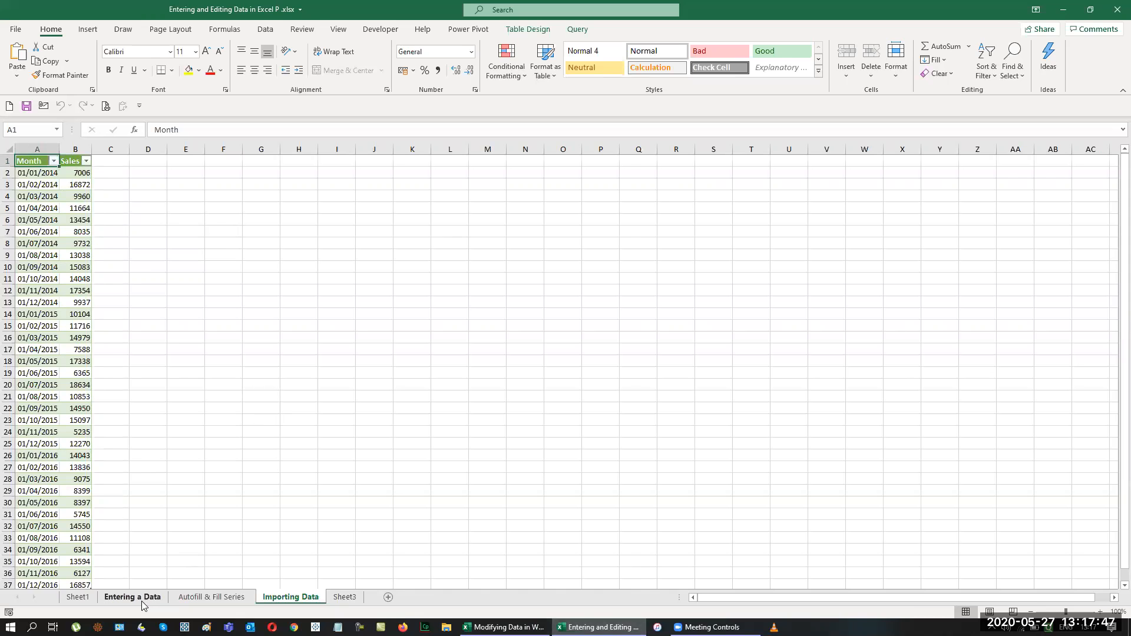
pyautogui.click(196, 598)
pyautogui.click(291, 597)
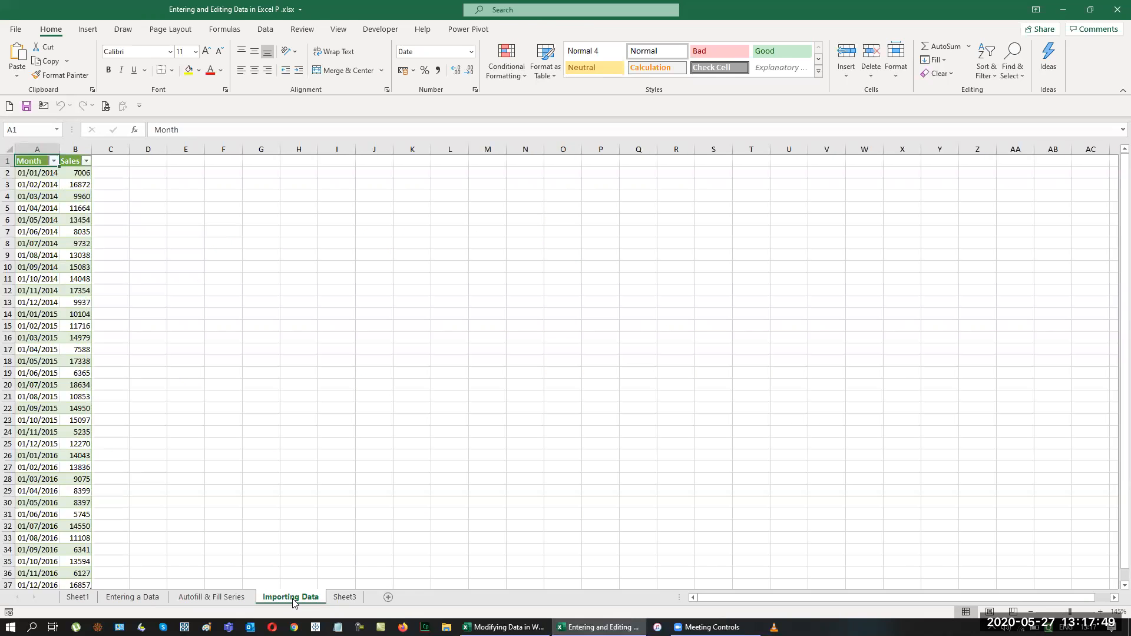
pyautogui.rightClick(142, 598)
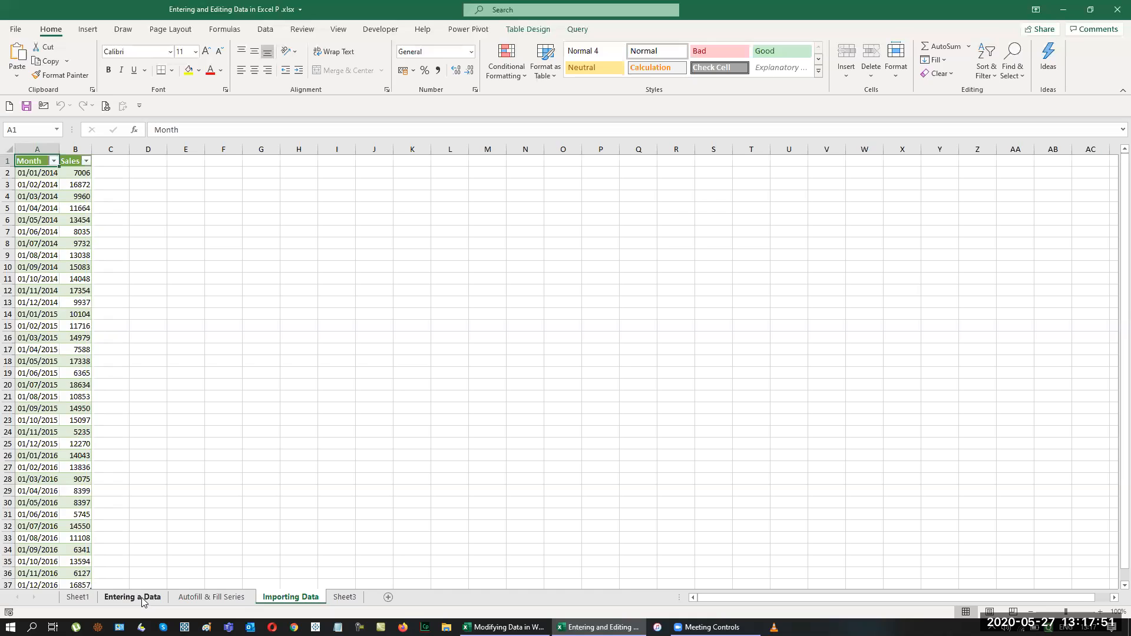
pyautogui.click(206, 487)
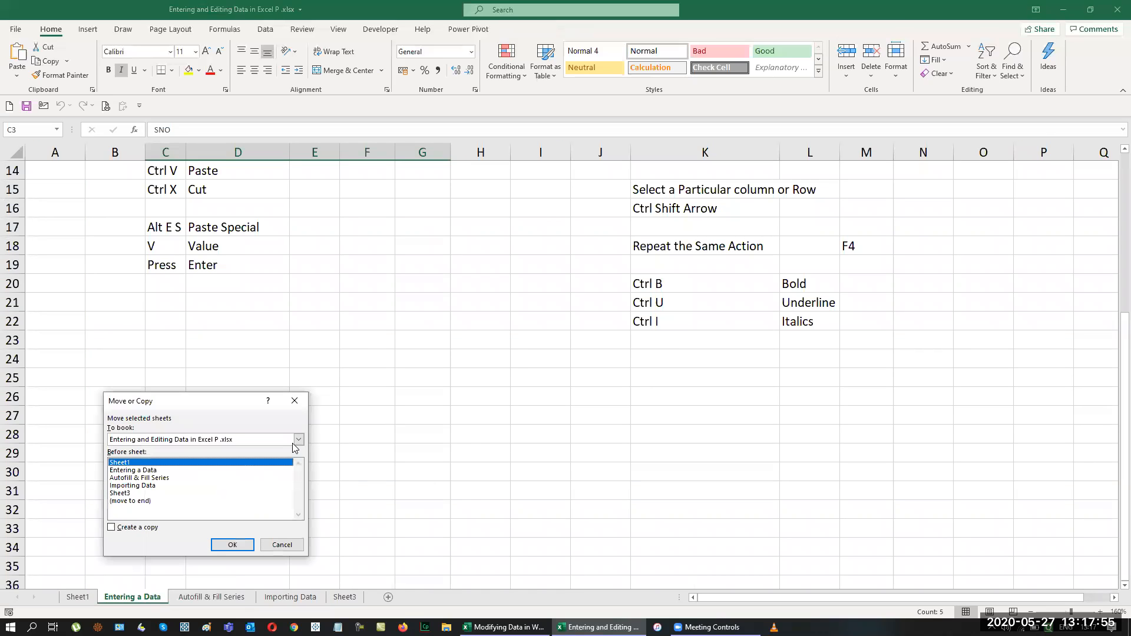
pyautogui.click(300, 439)
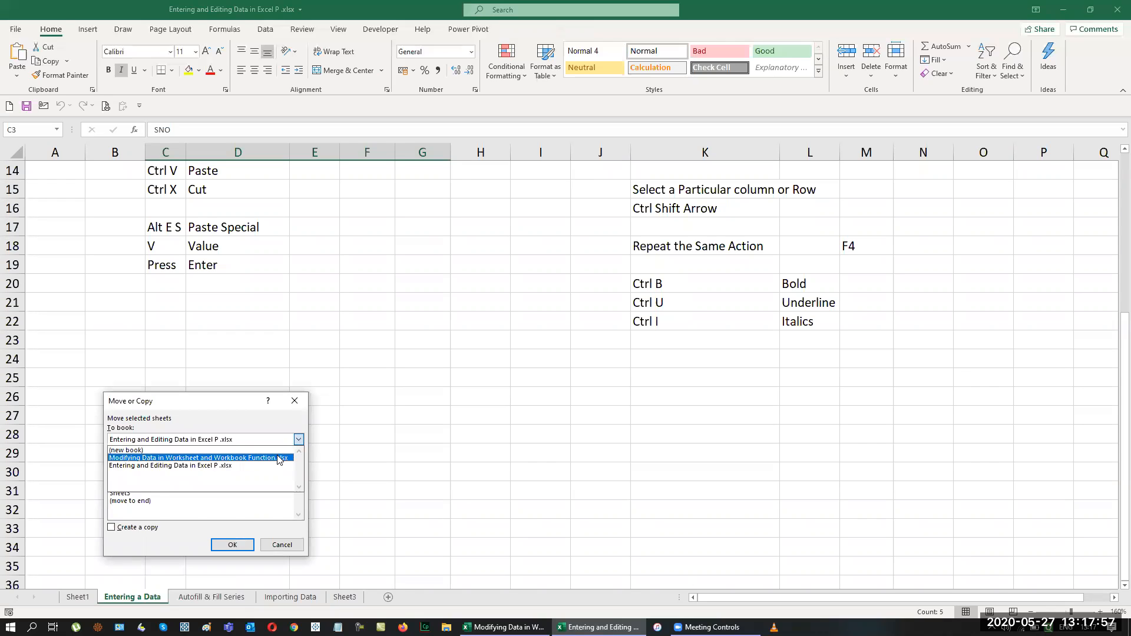
pyautogui.click(278, 458)
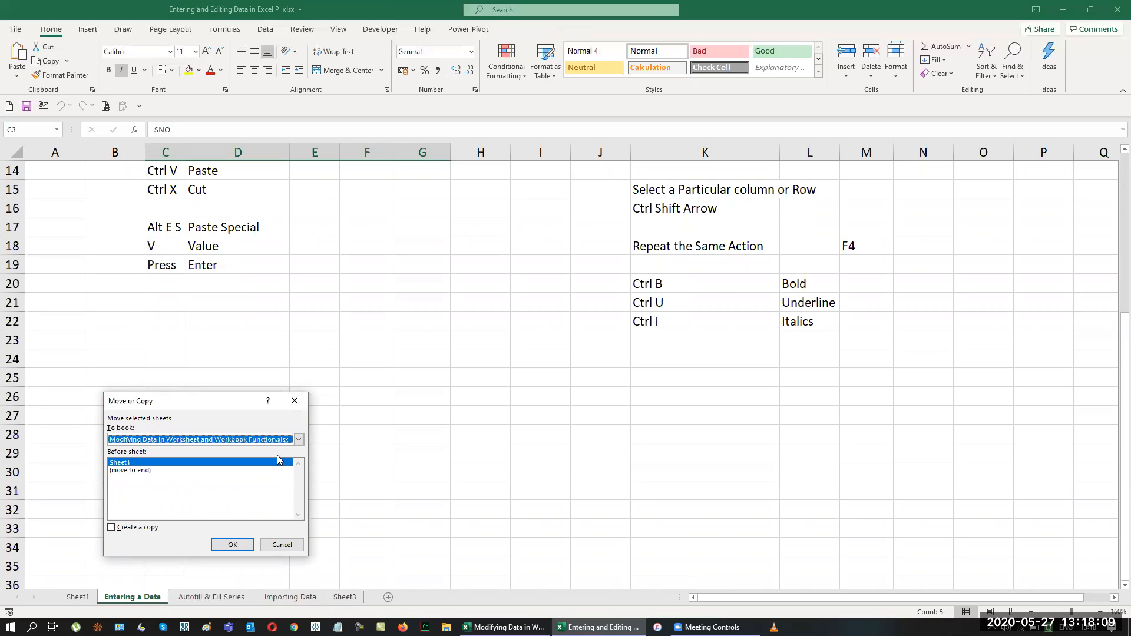
pyautogui.click(141, 527)
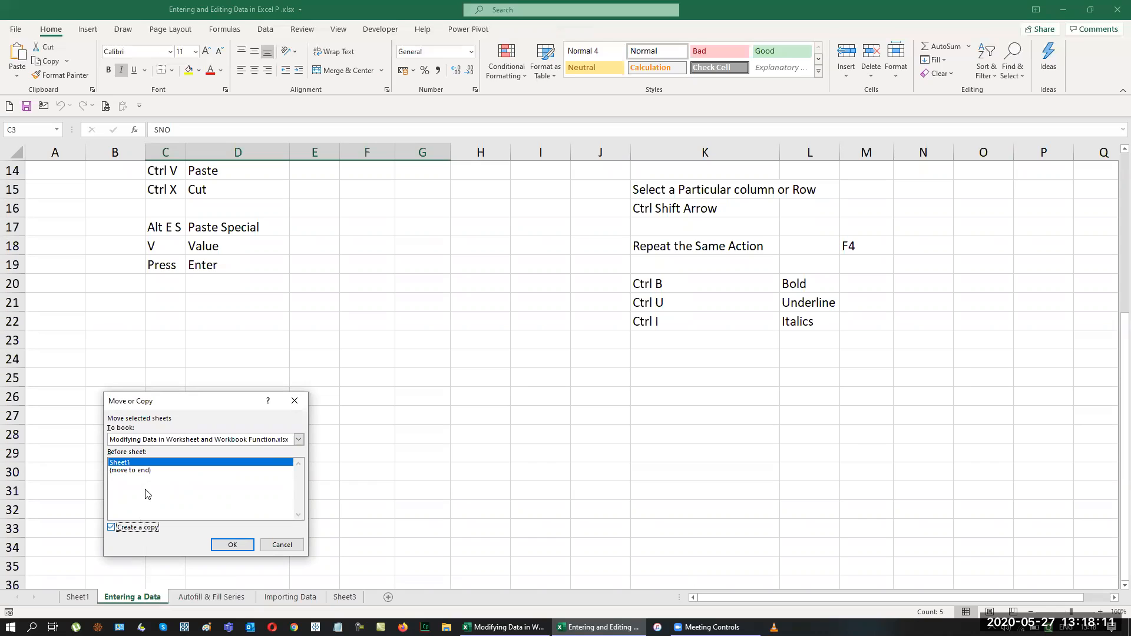
pyautogui.click(146, 470)
pyautogui.click(232, 545)
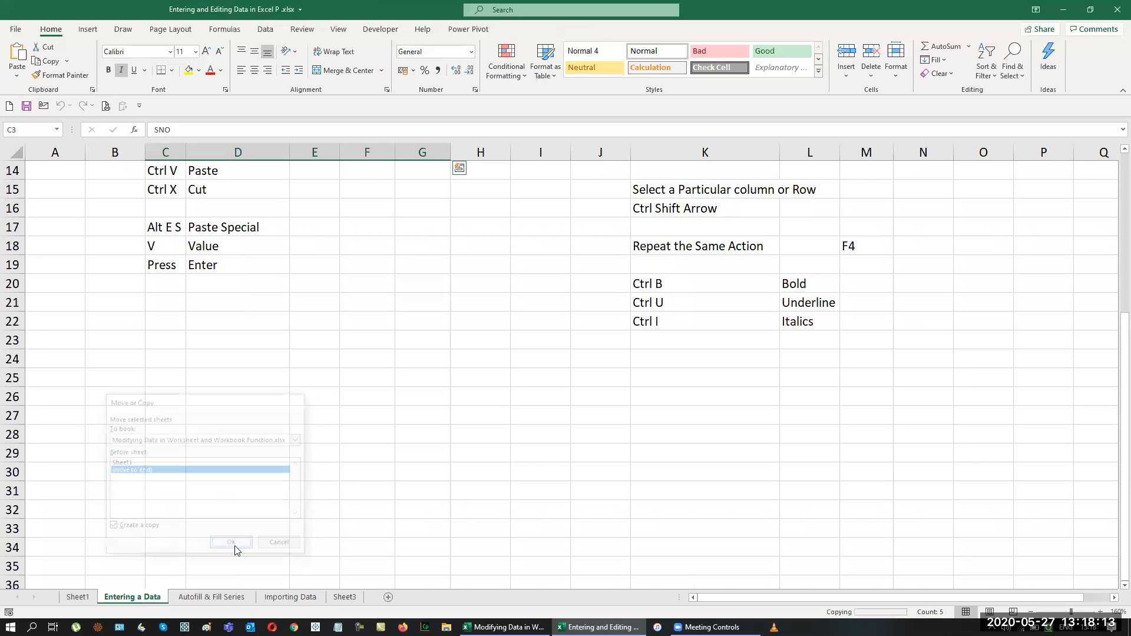
# Step: Create a copy of the Autofill & Fill Series sheet at the end of Modifying Data in Worksheet and Workbook Function.xlsx
pyautogui.rightClick(210, 597)
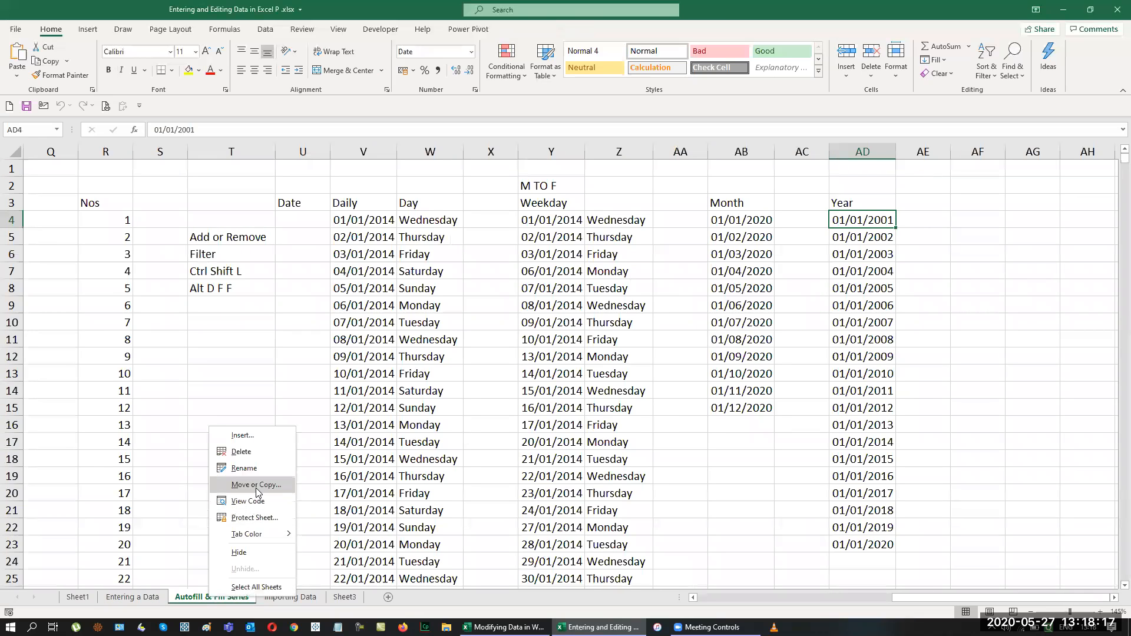
pyautogui.click(256, 485)
pyautogui.click(349, 445)
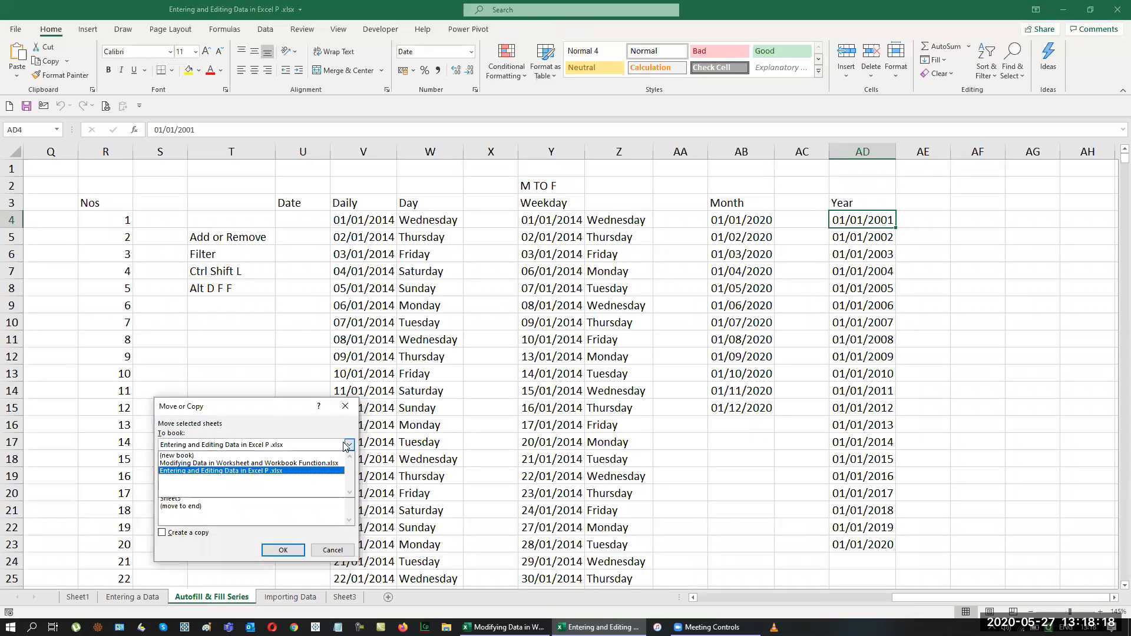
pyautogui.click(321, 463)
pyautogui.click(181, 484)
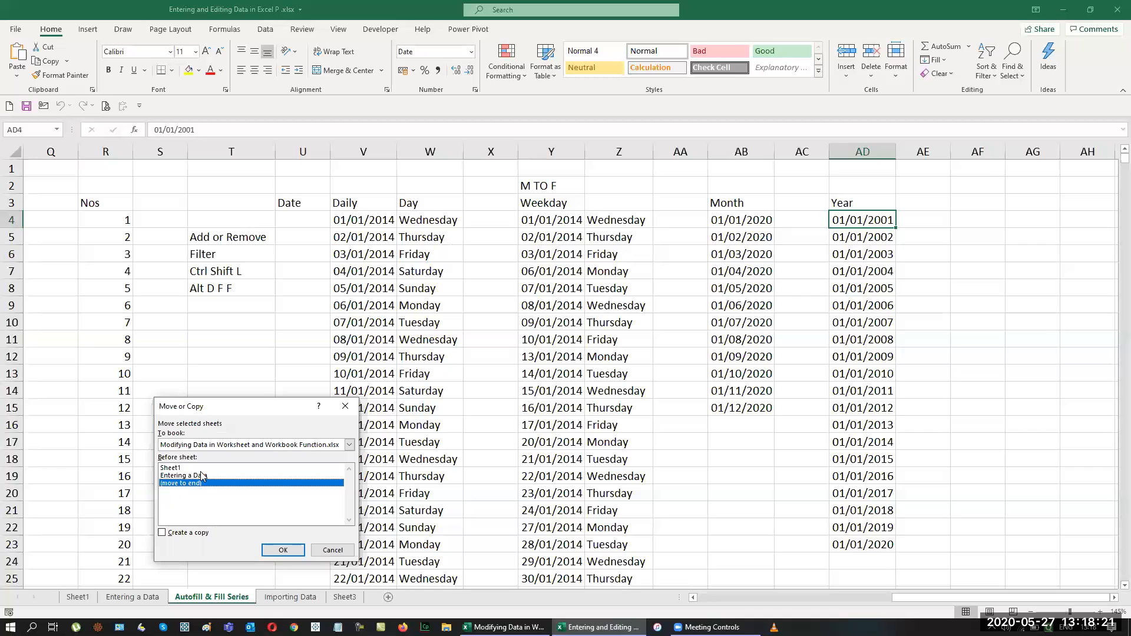
pyautogui.click(163, 532)
pyautogui.click(272, 550)
# Step: Place a copy of the Importing Data sheet at the end of Modifying Data in Worksheet and Workbook Function.xlsx
pyautogui.rightClick(279, 603)
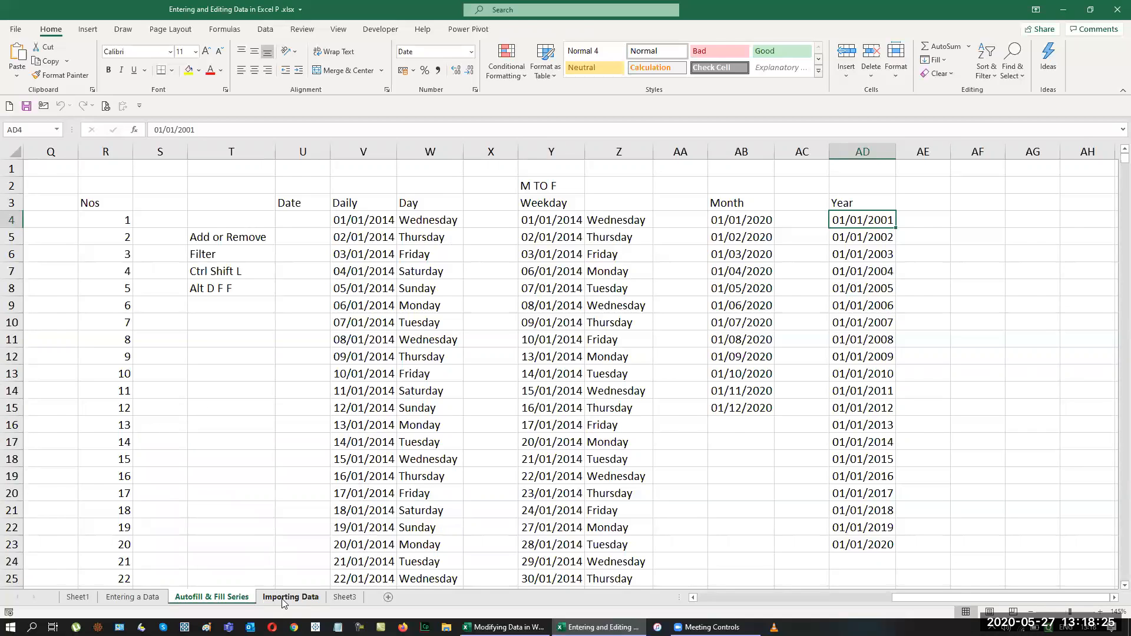
pyautogui.click(330, 487)
pyautogui.click(421, 450)
pyautogui.click(404, 468)
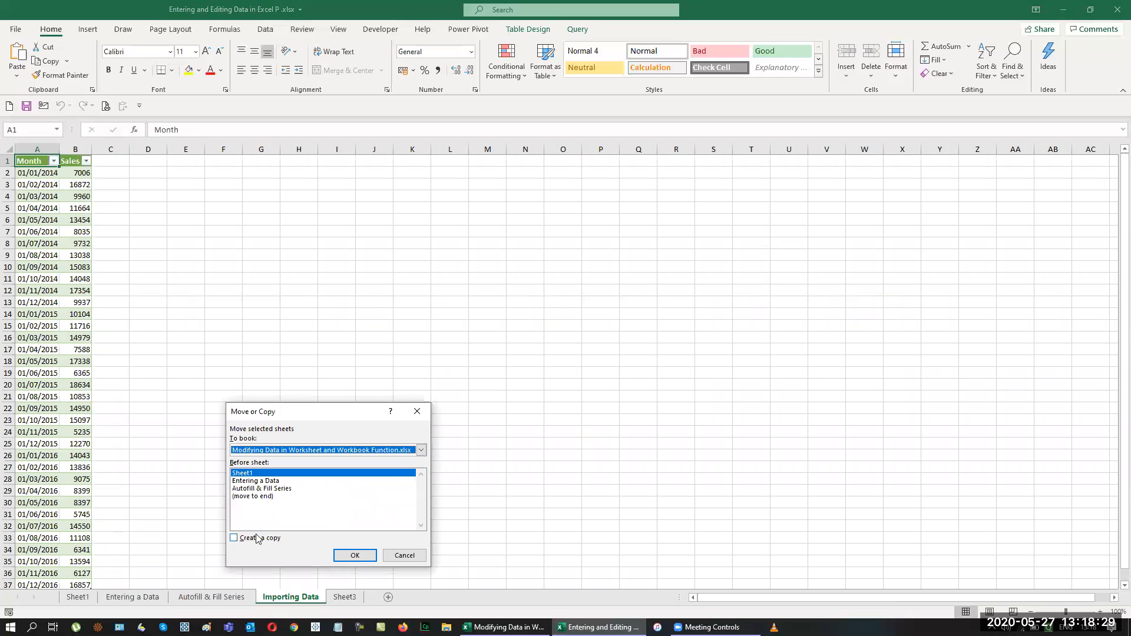
pyautogui.click(257, 496)
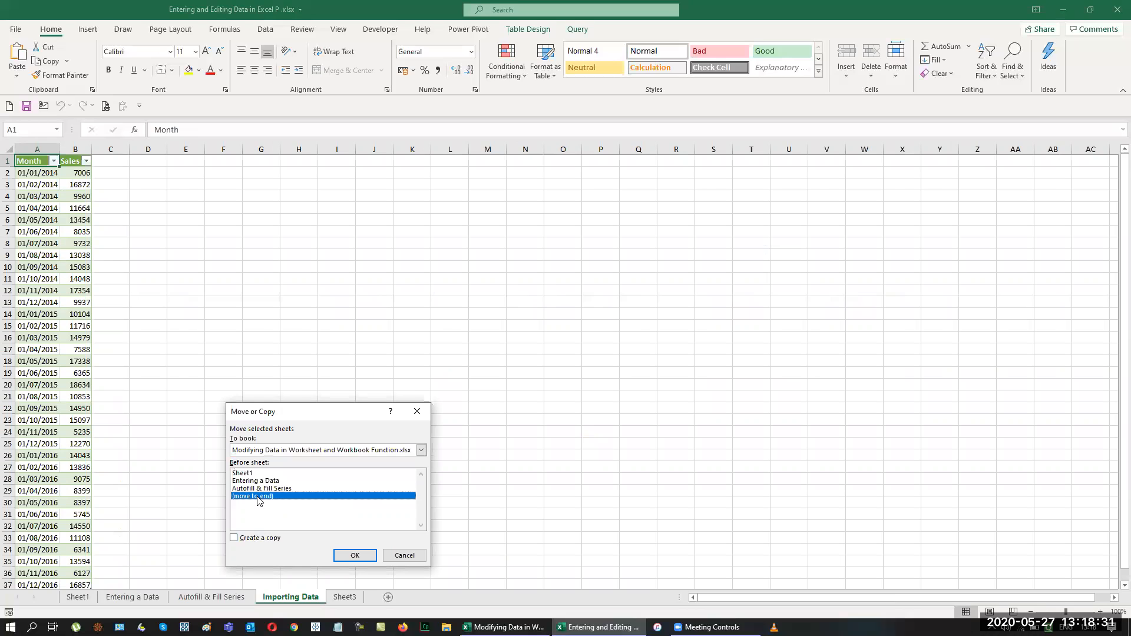
pyautogui.click(242, 538)
pyautogui.click(351, 555)
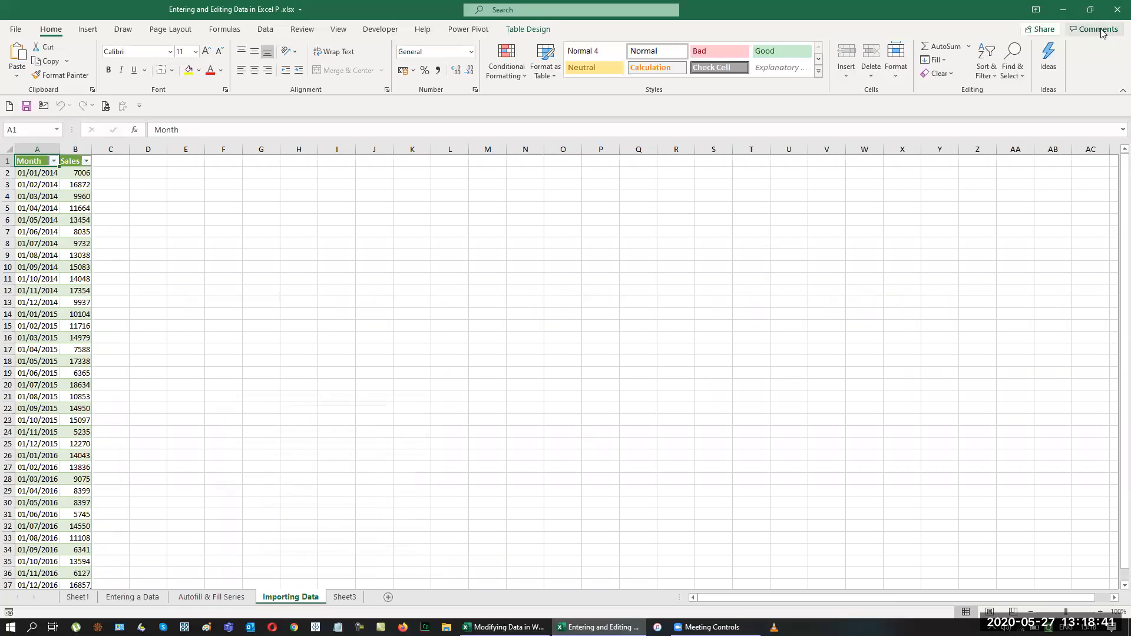
# Step: Close the source workbook and switch to Modifying Data in Worksheet and Workbook Function.xlsx
pyautogui.click(1115, 12)
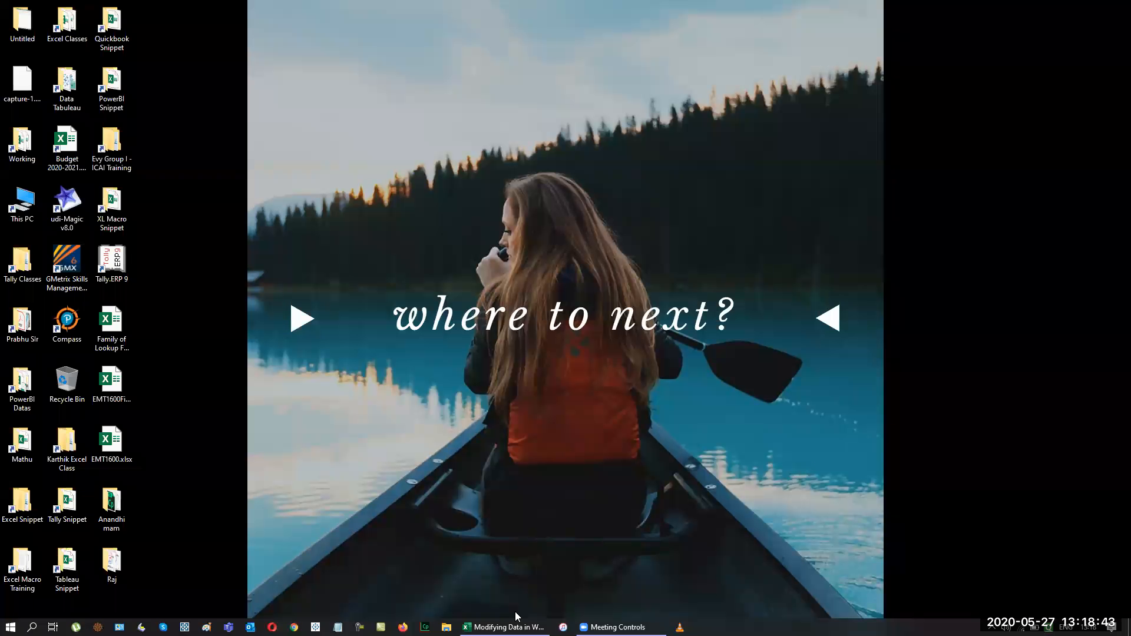
pyautogui.click(505, 627)
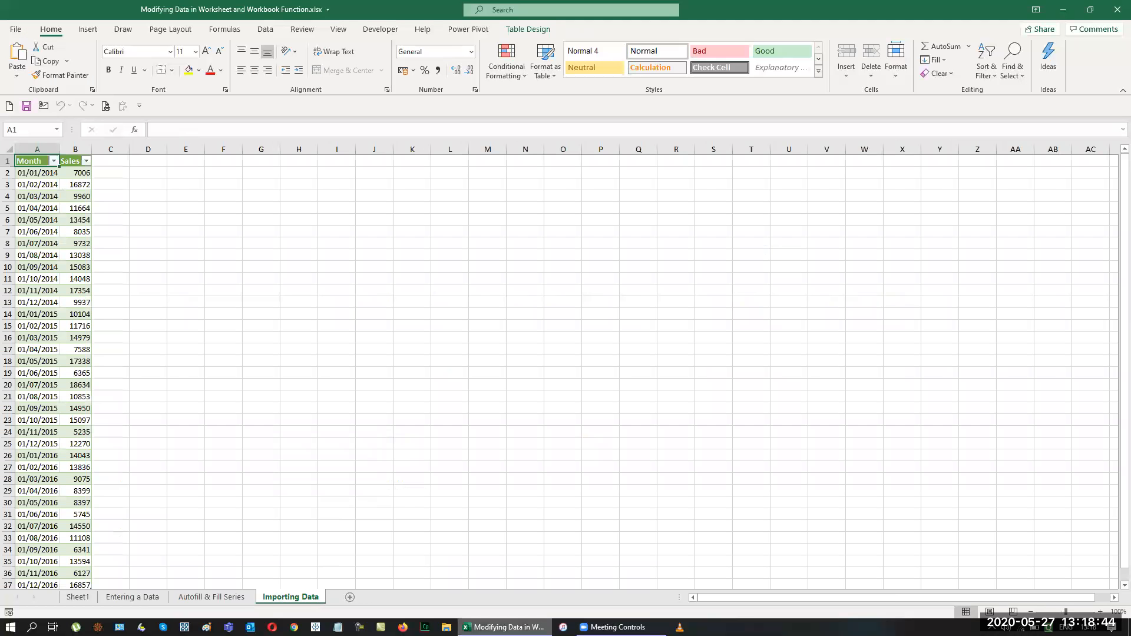
# Step: Review the copied Entering a Data, Autofill & Fill Series and Importing Data sheets, and the course overview on Sheet1
pyautogui.click(202, 597)
pyautogui.click(133, 597)
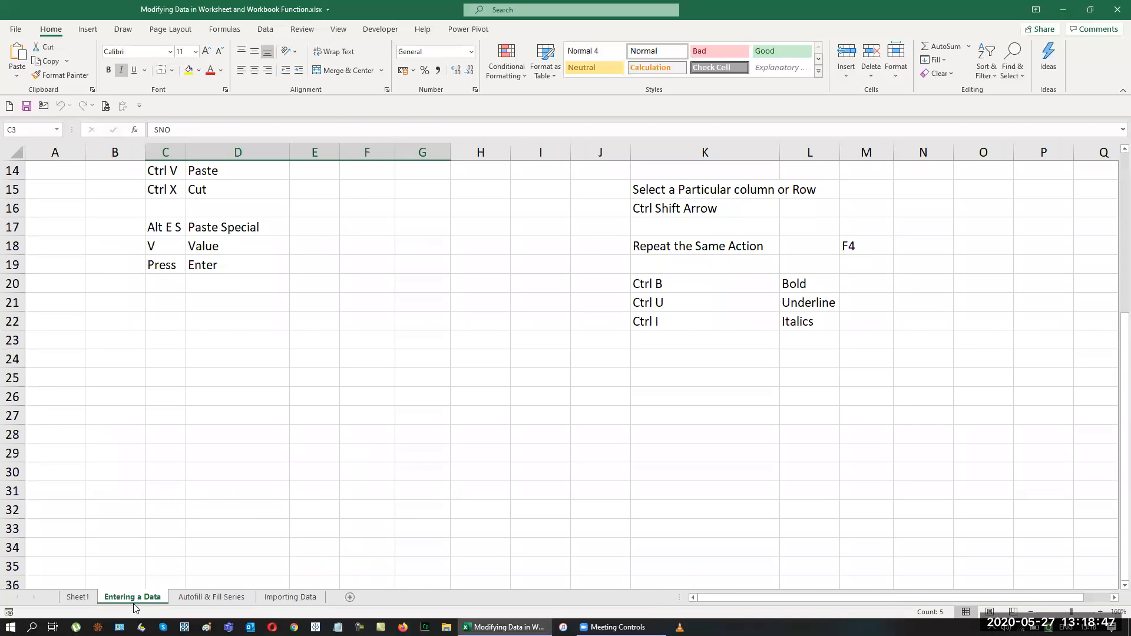
pyautogui.click(408, 457)
pyautogui.scroll(4, 493, 539)
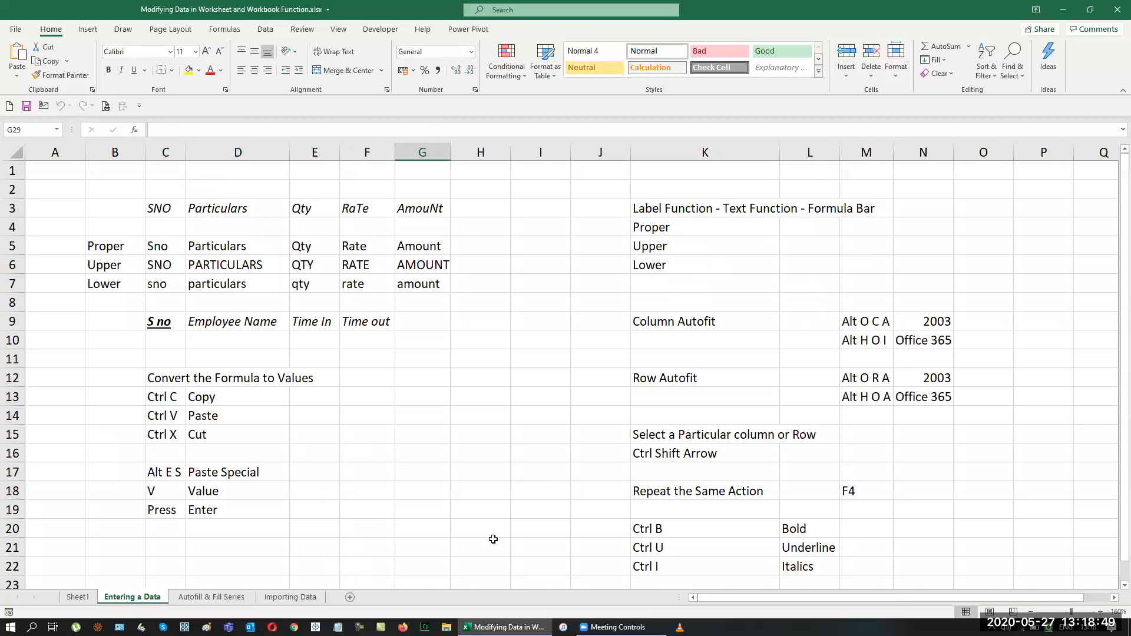
pyautogui.click(223, 597)
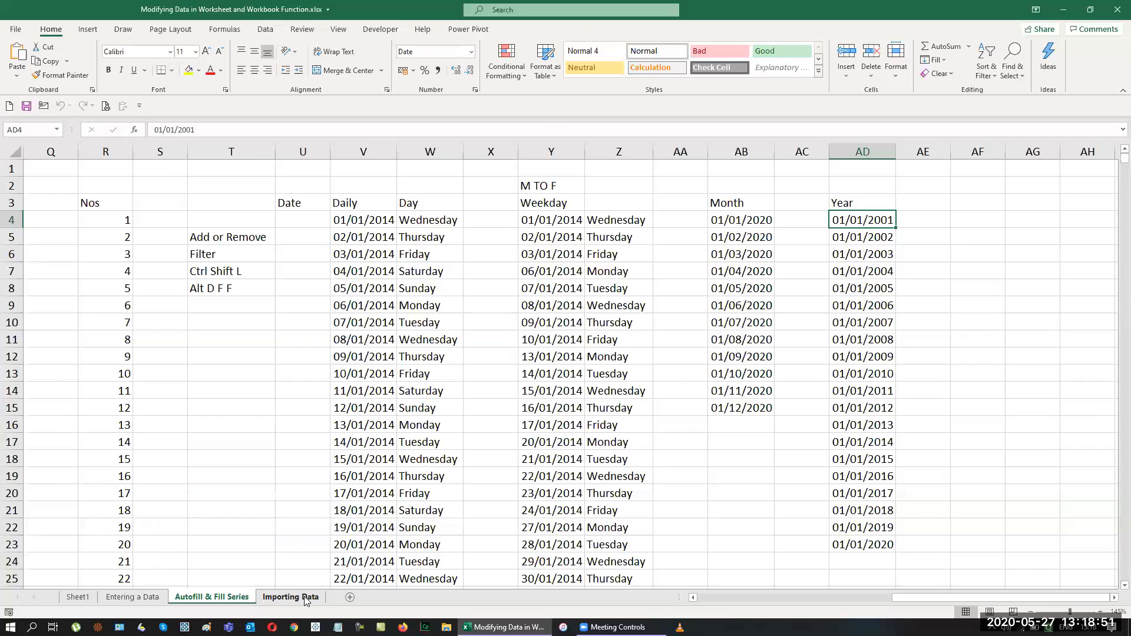
pyautogui.click(305, 599)
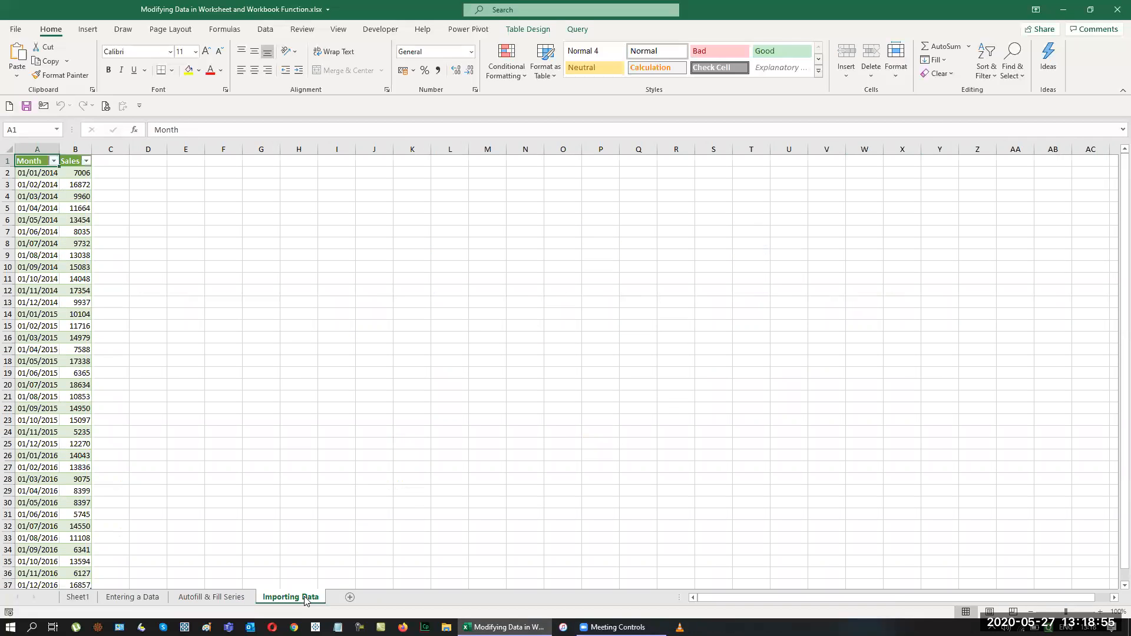
pyautogui.click(218, 597)
pyautogui.click(142, 597)
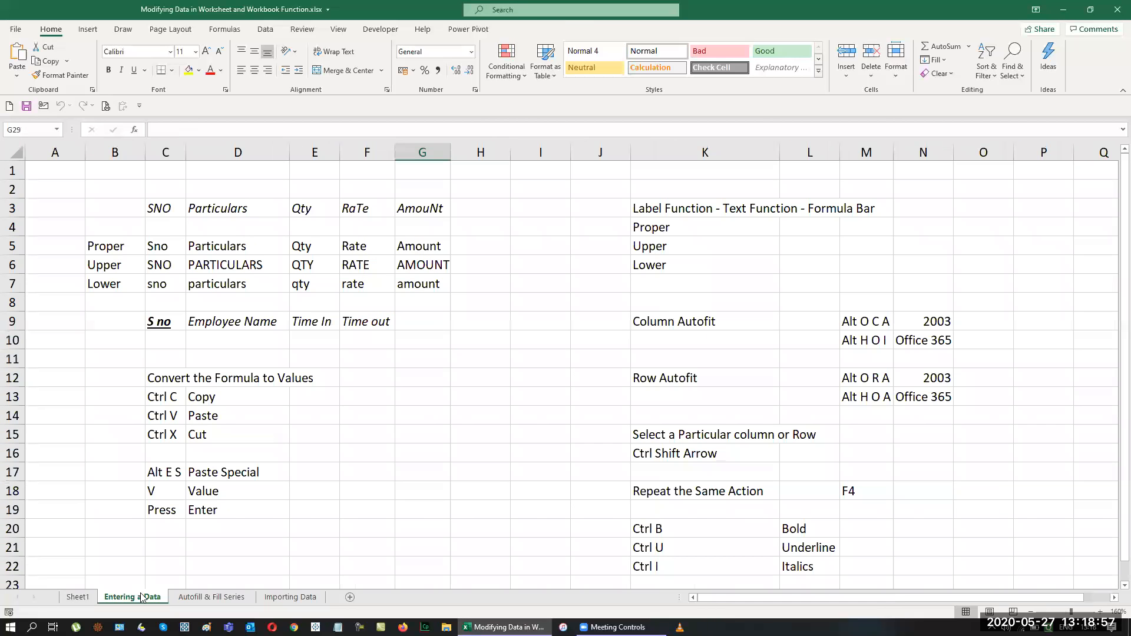
pyautogui.click(209, 597)
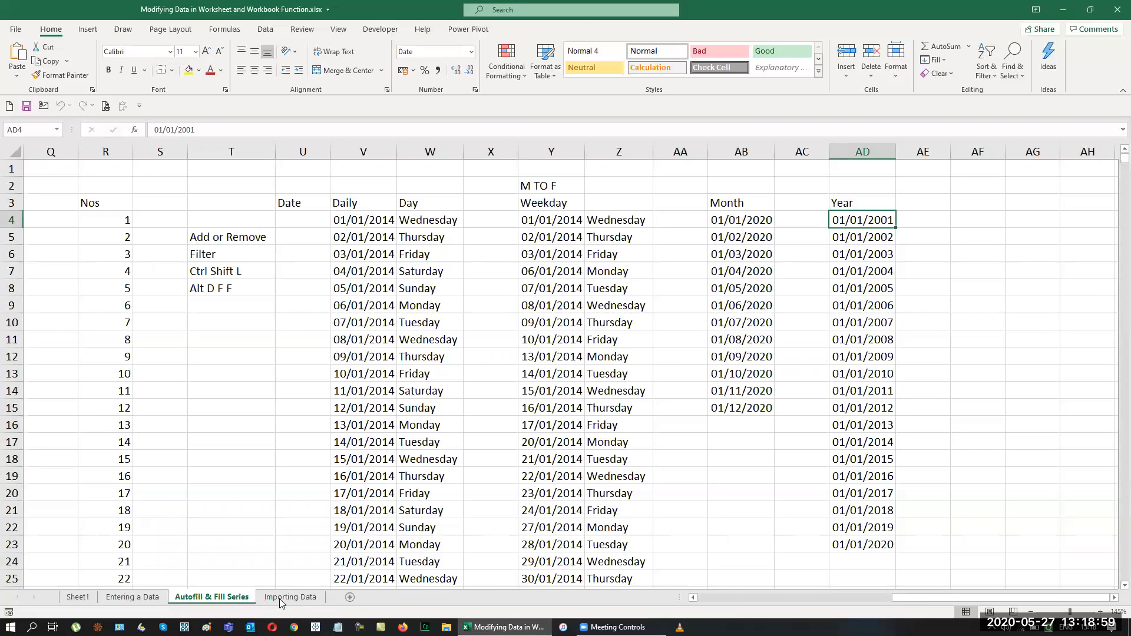
pyautogui.click(282, 599)
pyautogui.click(132, 597)
pyautogui.click(78, 597)
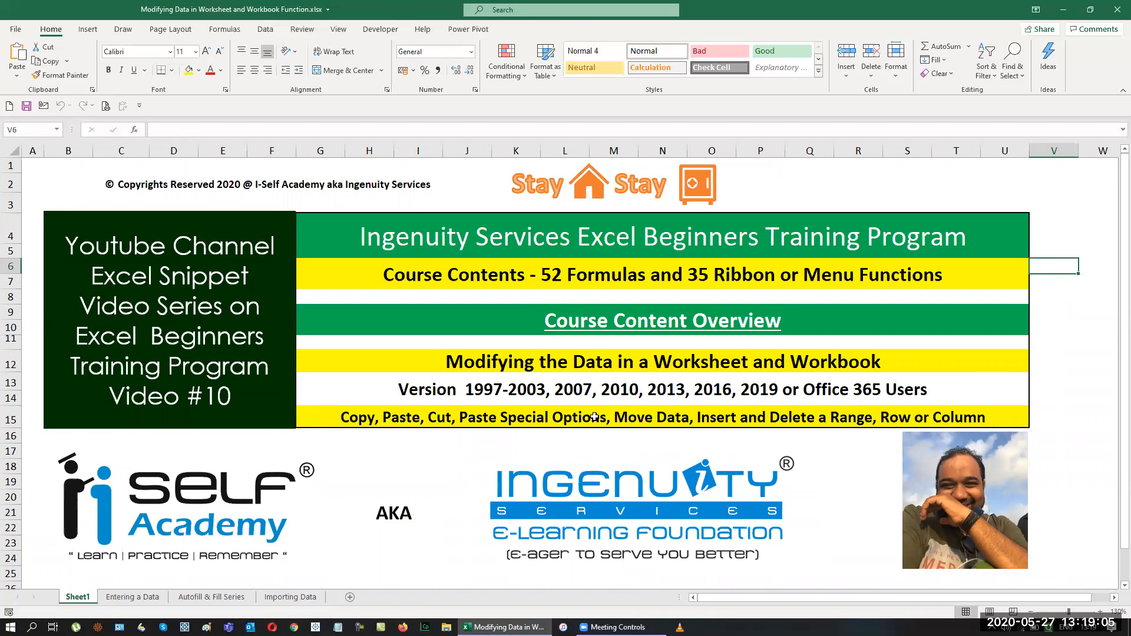
# Step: Examine the Daily dates and the Day formulas in columns V and W of the Autofill & Fill Series sheet
pyautogui.click(228, 600)
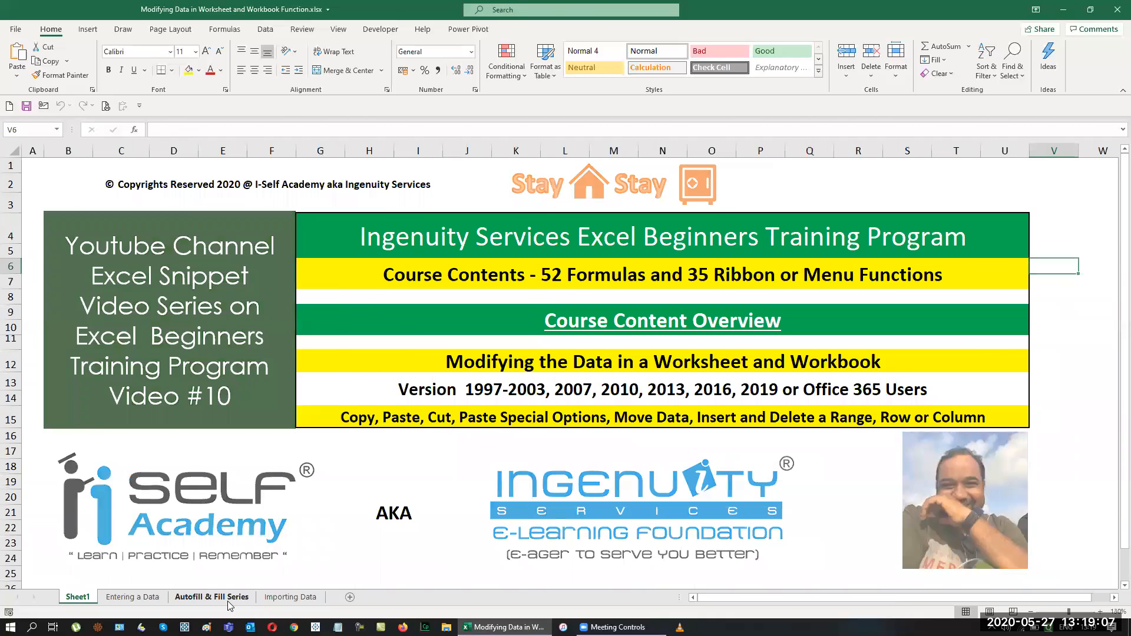
pyautogui.click(369, 250)
pyautogui.click(359, 284)
pyautogui.click(425, 239)
pyautogui.click(422, 286)
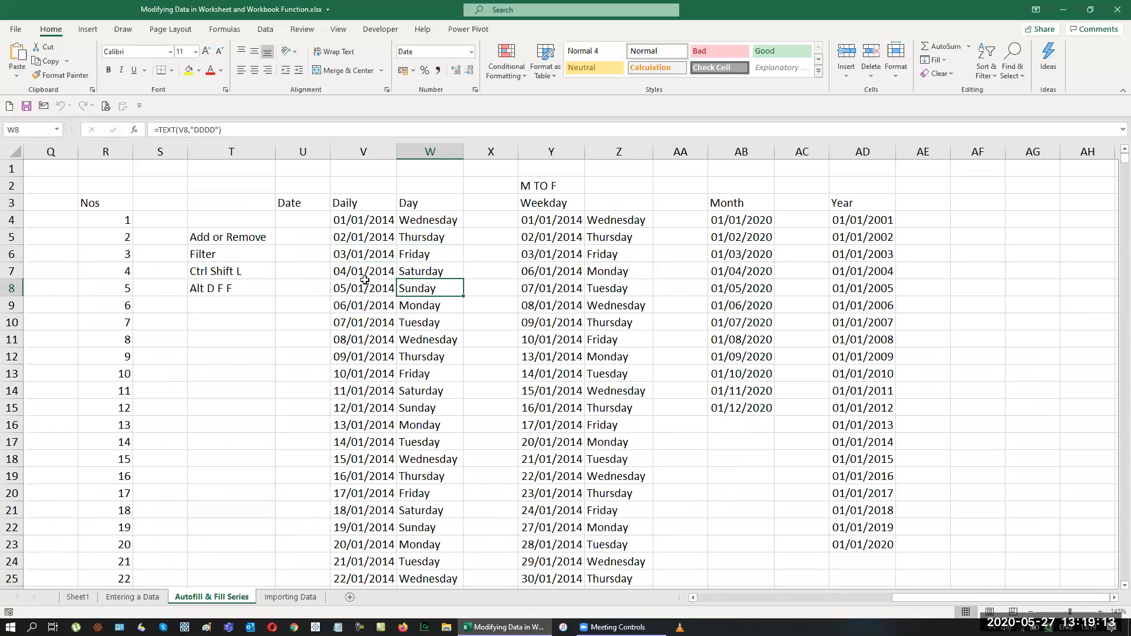
pyautogui.moveTo(353, 219); pyautogui.dragTo(459, 360)
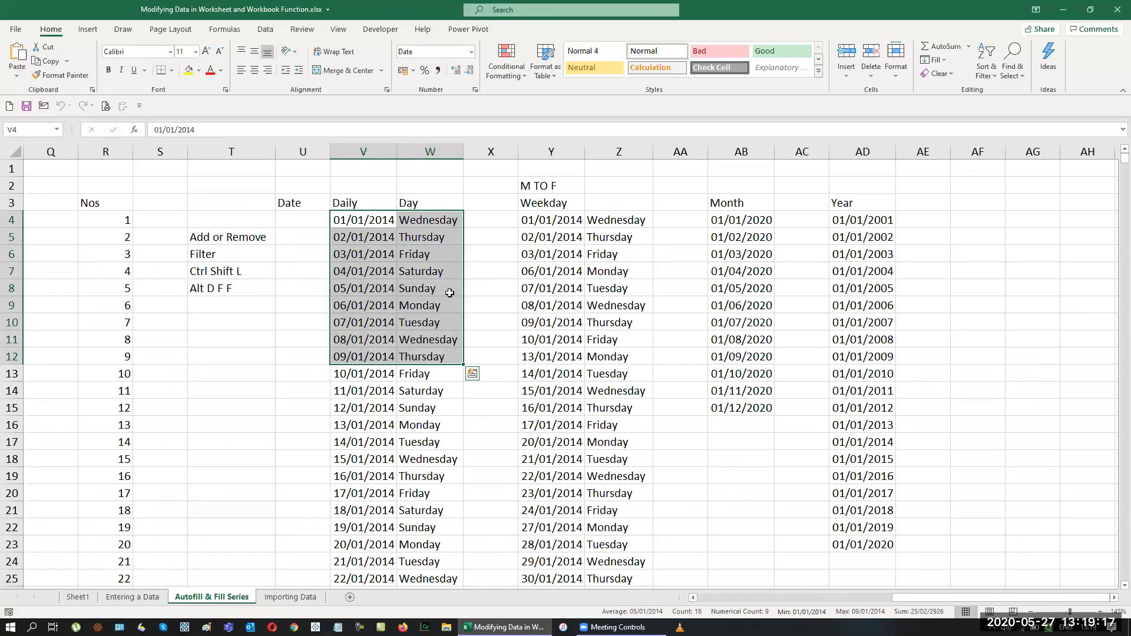
pyautogui.click(477, 287)
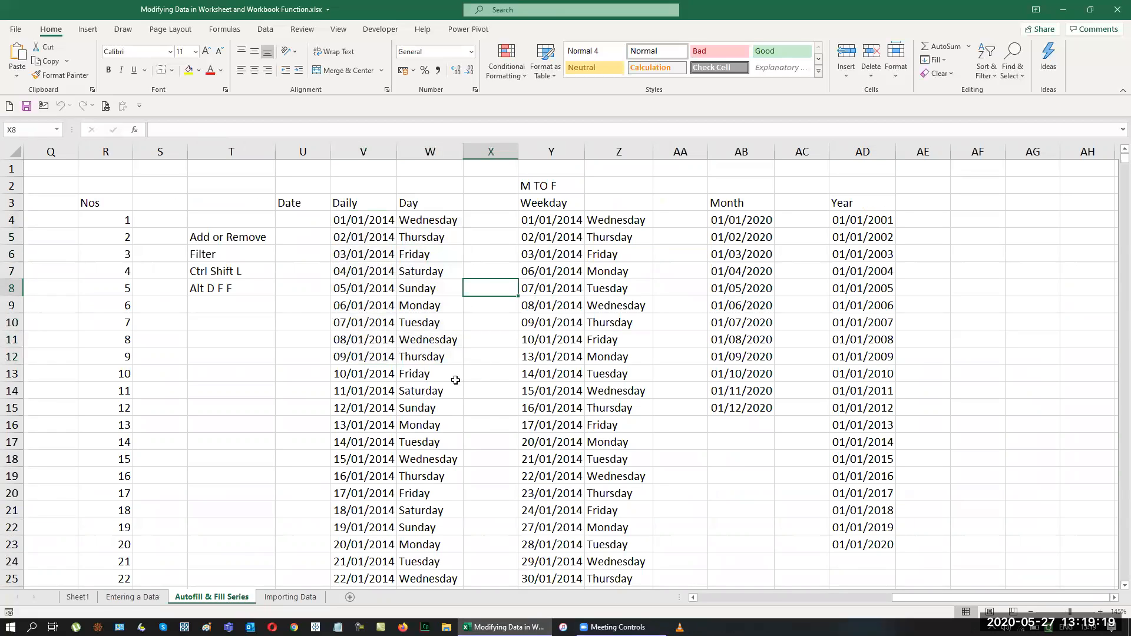
pyautogui.moveTo(438, 222); pyautogui.dragTo(433, 448)
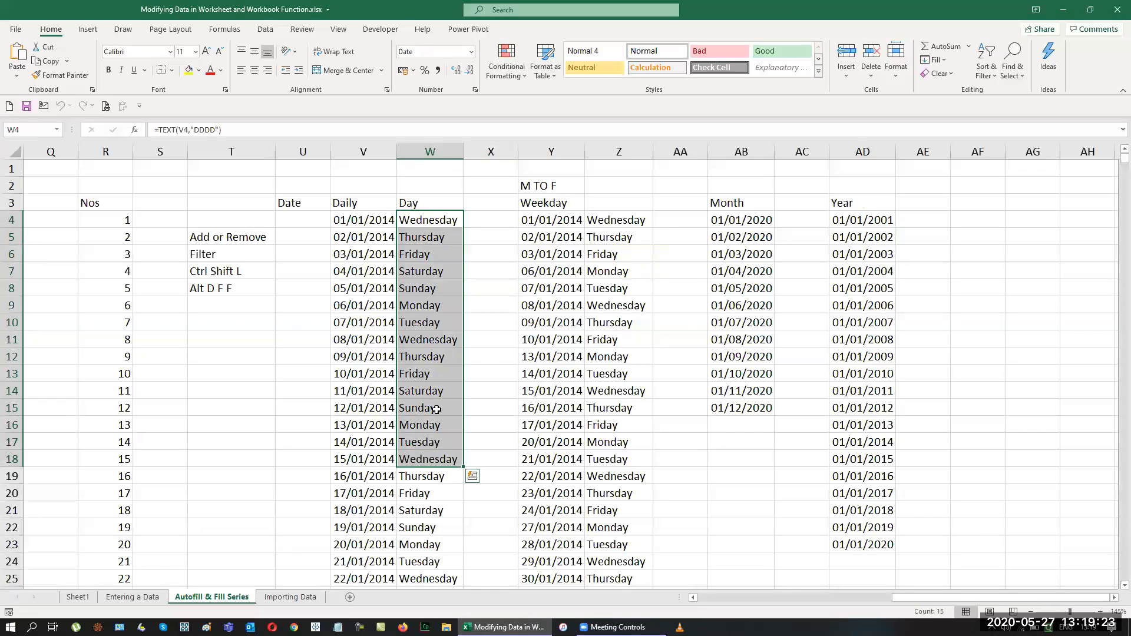
# Step: Copy W3:W19 from Autofill & Fill Series, paste it at H5 of a new worksheet, and autofit column H
pyautogui.moveTo(430, 203); pyautogui.dragTo(410, 470)
pyautogui.hotkey('ctrl', 'c')
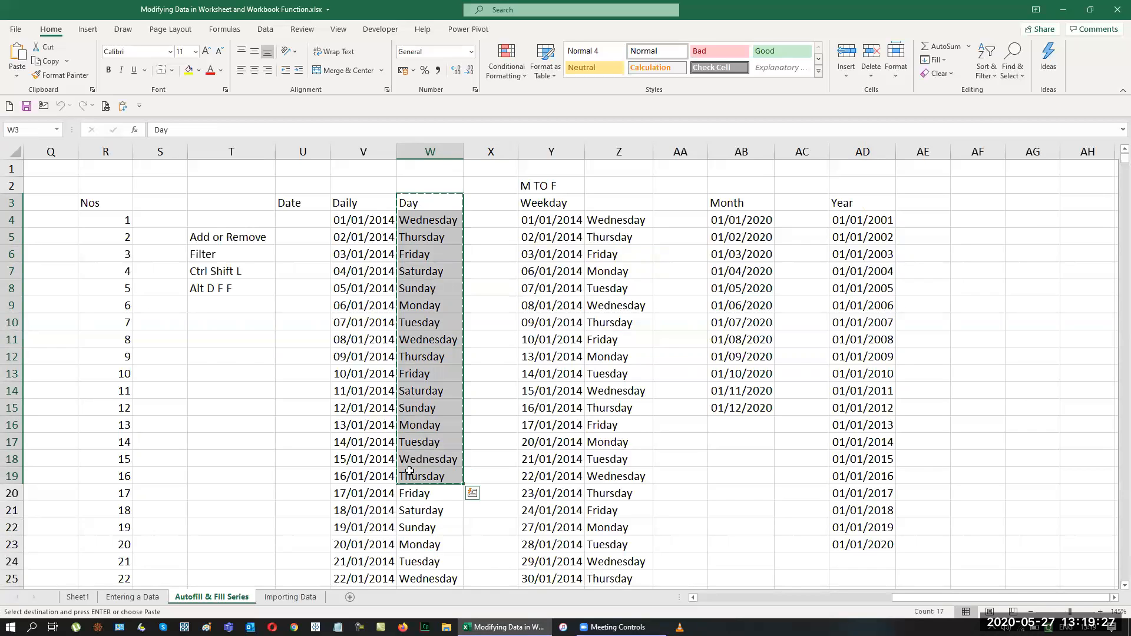
pyautogui.click(349, 597)
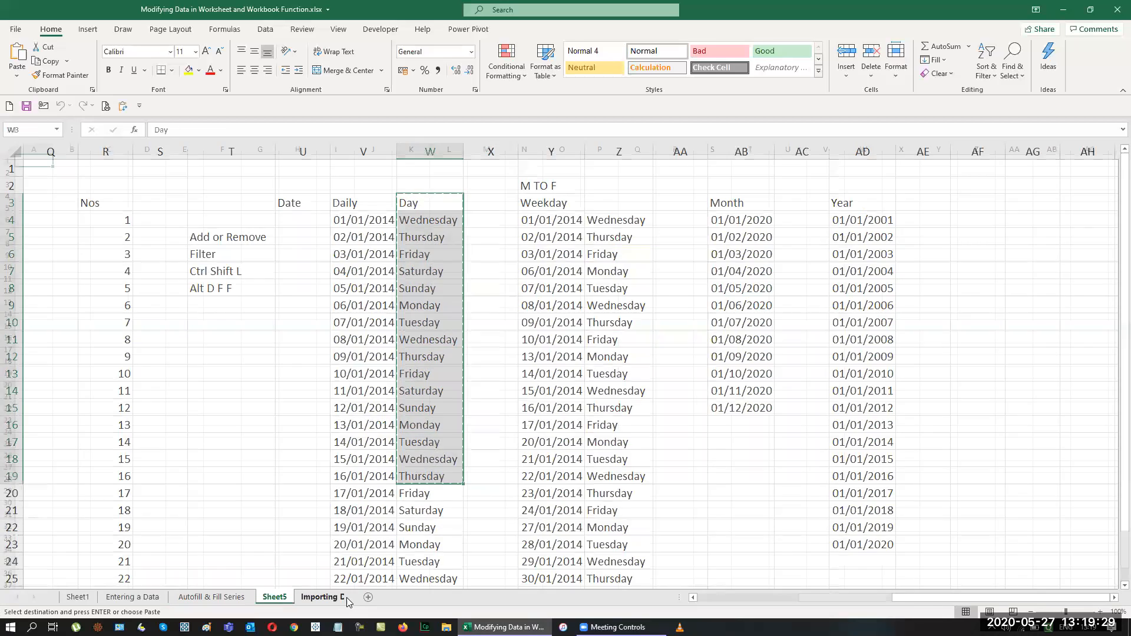
pyautogui.click(297, 209)
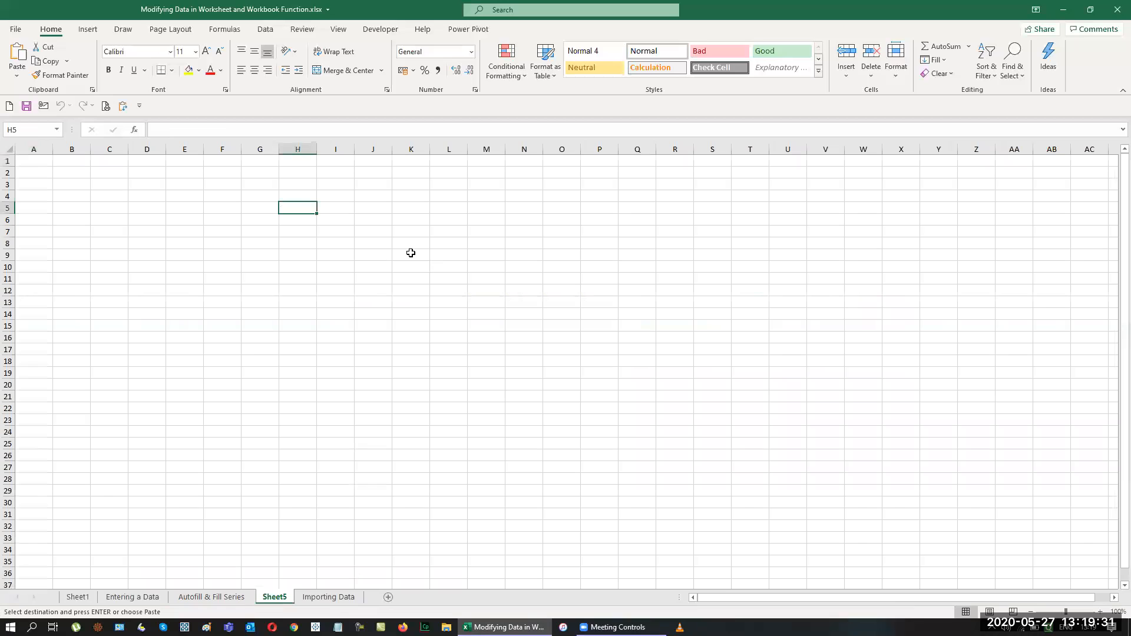
pyautogui.hotkey('ctrl', 'v')
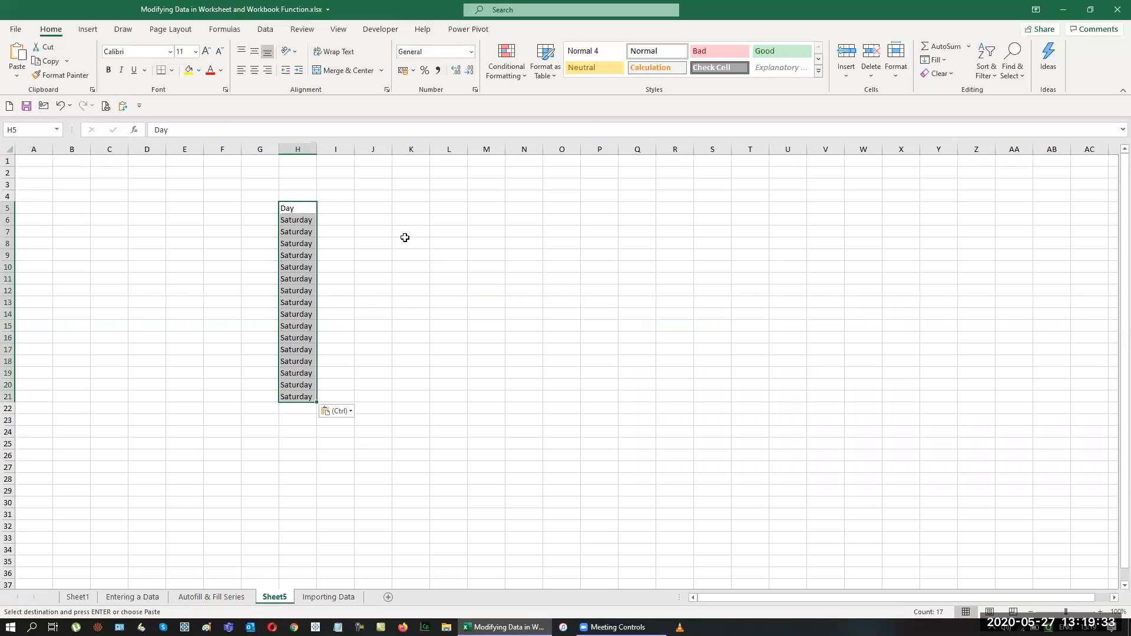
pyautogui.doubleClick(317, 152)
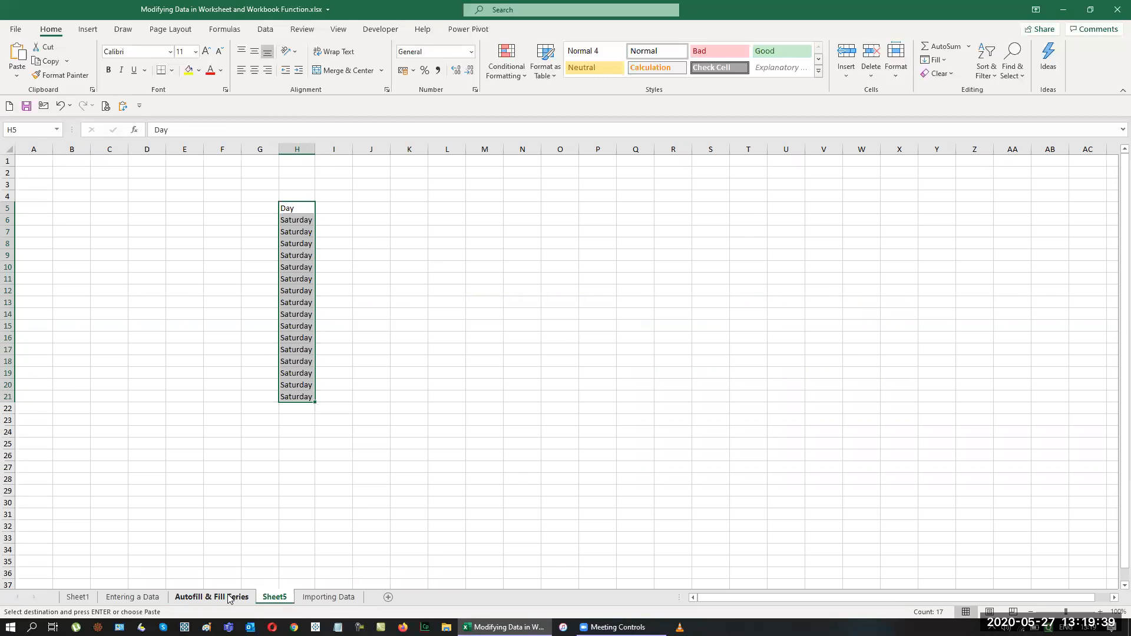
# Step: Examine the Day formulas in column W and the Daily dates in column V of Autofill & Fill Series
pyautogui.click(189, 599)
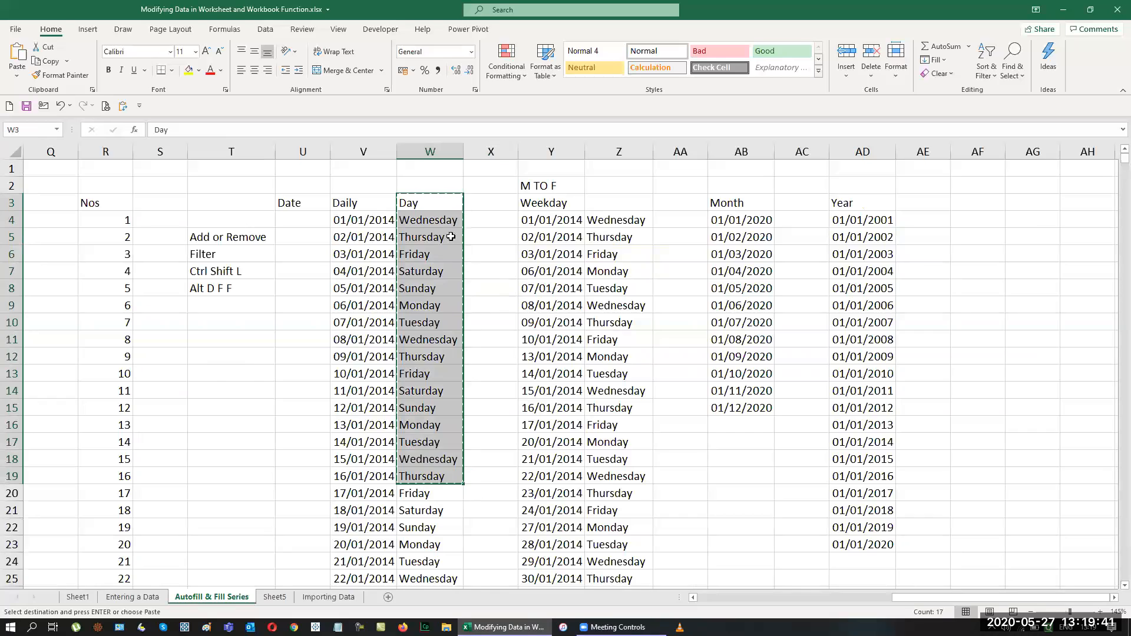
pyautogui.press('Escape')
pyautogui.click(419, 219)
pyautogui.press('Down')
pyautogui.press('Down')
pyautogui.press('Down')
pyautogui.press('Down')
pyautogui.press('Down')
pyautogui.press('Down')
pyautogui.press('Down')
pyautogui.press('Down')
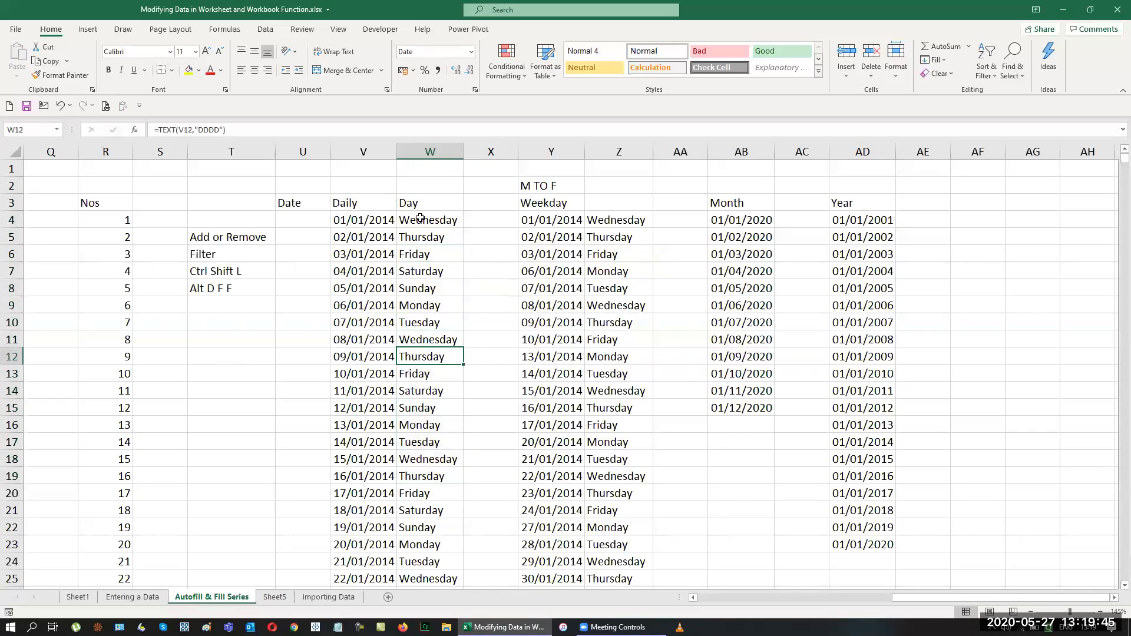
pyautogui.press('Up')
pyautogui.press('Up')
pyautogui.press('Up')
pyautogui.press('Left')
pyautogui.press('Left')
pyautogui.press('Up')
pyautogui.press('Up')
pyautogui.press('Up')
pyautogui.press('Right')
pyautogui.press('Up')
pyautogui.press('Up')
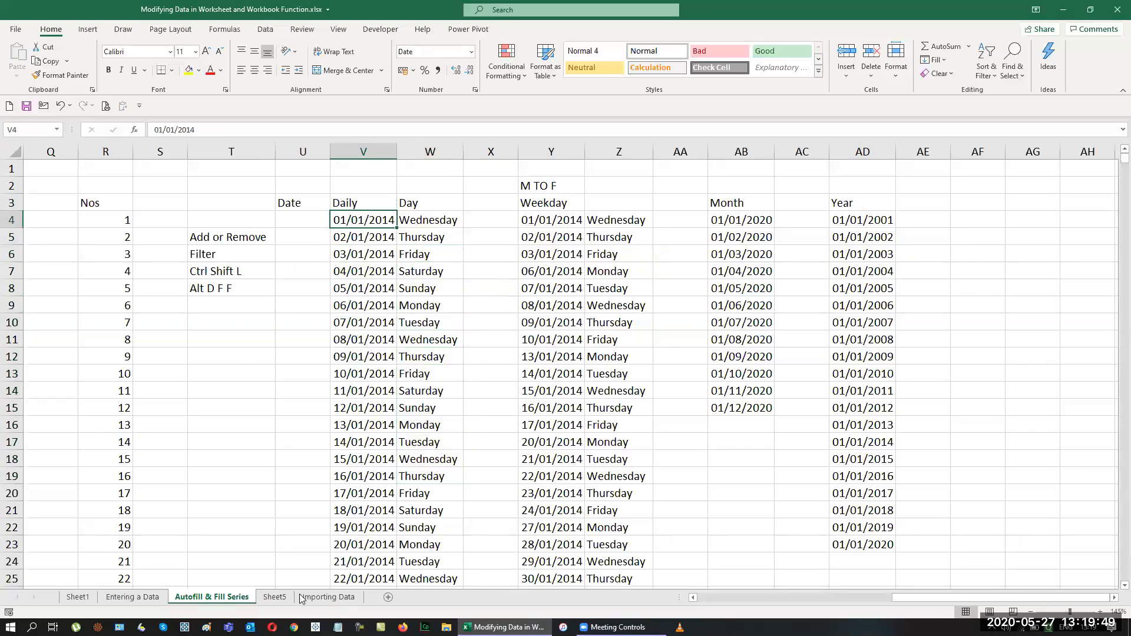
# Step: Rename the new worksheet holding the pasted days as Copy and Paster
pyautogui.click(273, 597)
pyautogui.rightClick(271, 599)
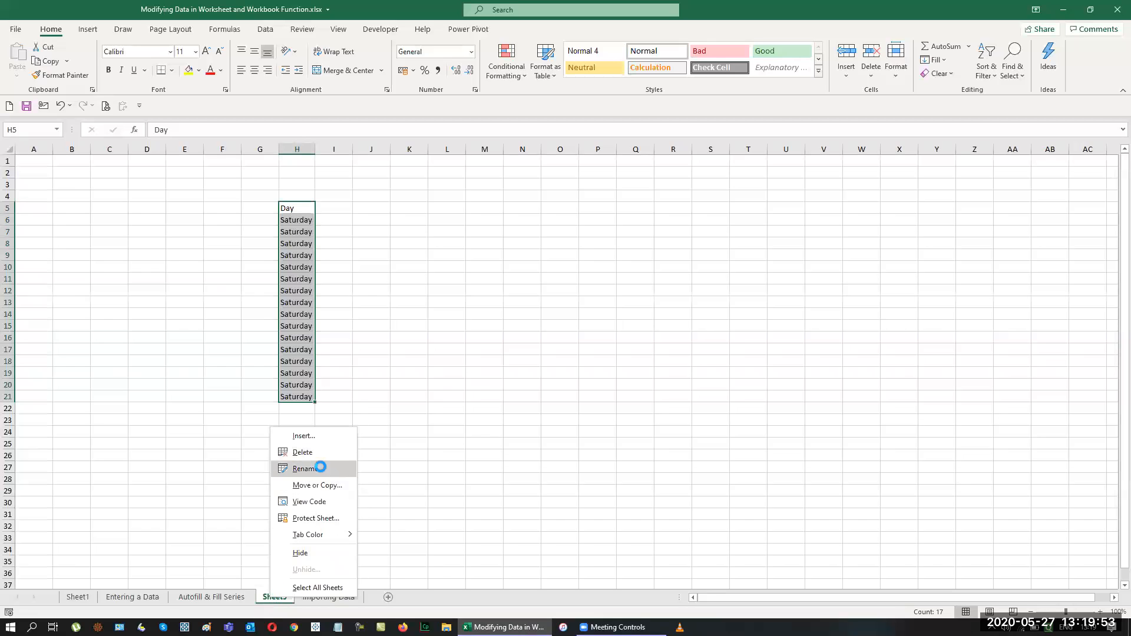
pyautogui.click(318, 468)
pyautogui.write('copy')
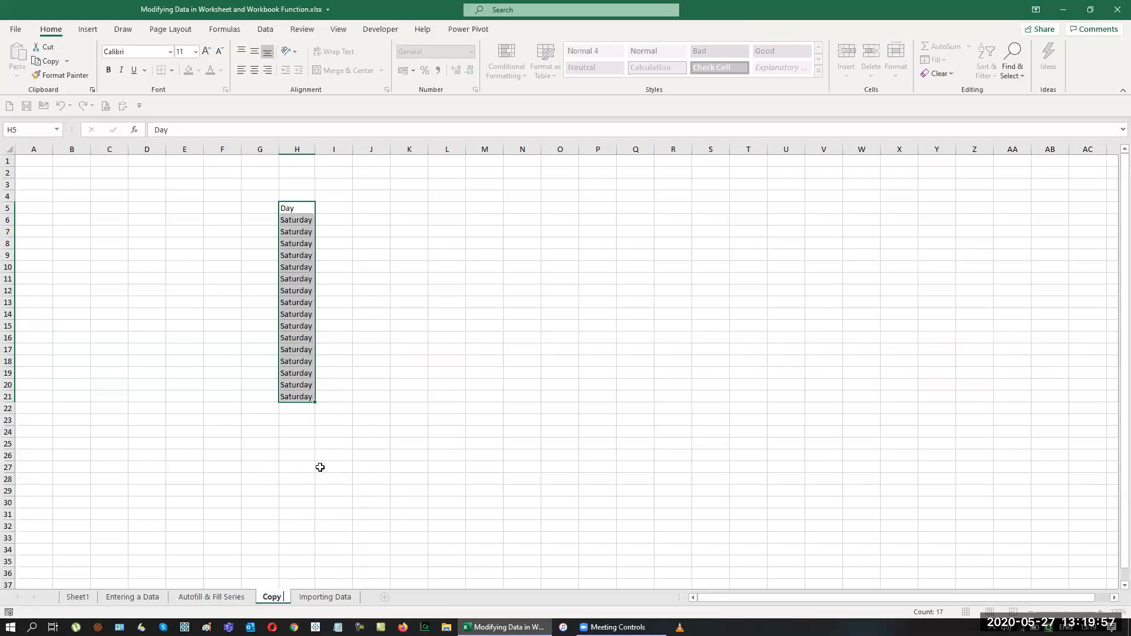
pyautogui.write(' and Paste')
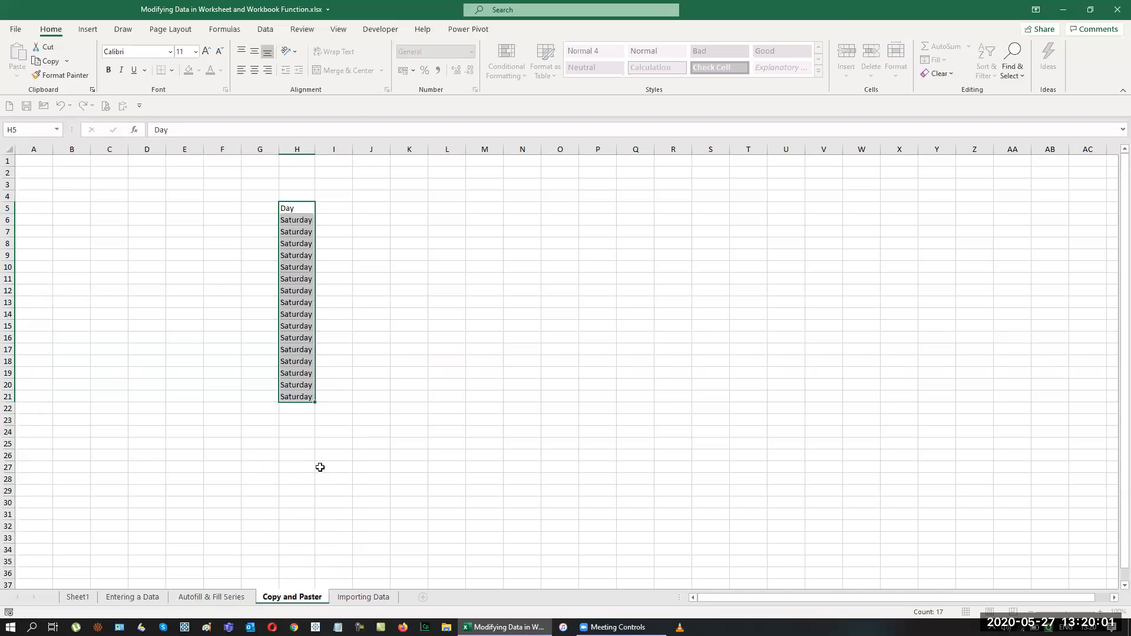
pyautogui.write('r')
pyautogui.press('Return')
pyautogui.press('Up')
pyautogui.press('Right')
pyautogui.press('Down')
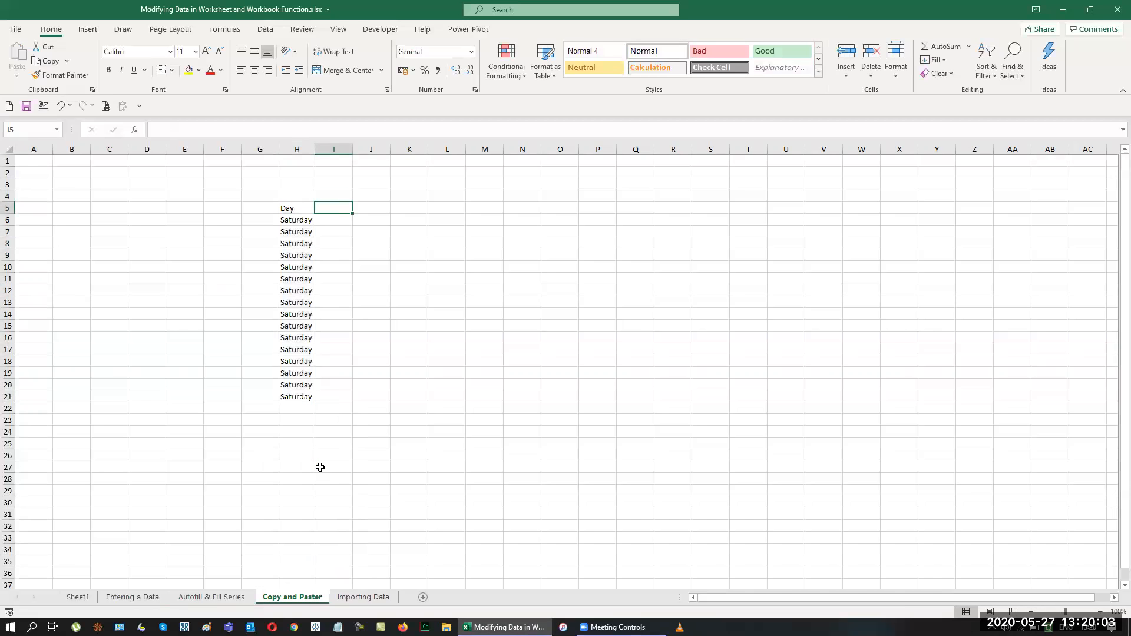
# Step: Copy W4:W19 from Autofill & Fill Series and paste only its values at I5 of Copy and Paster
pyautogui.click(234, 596)
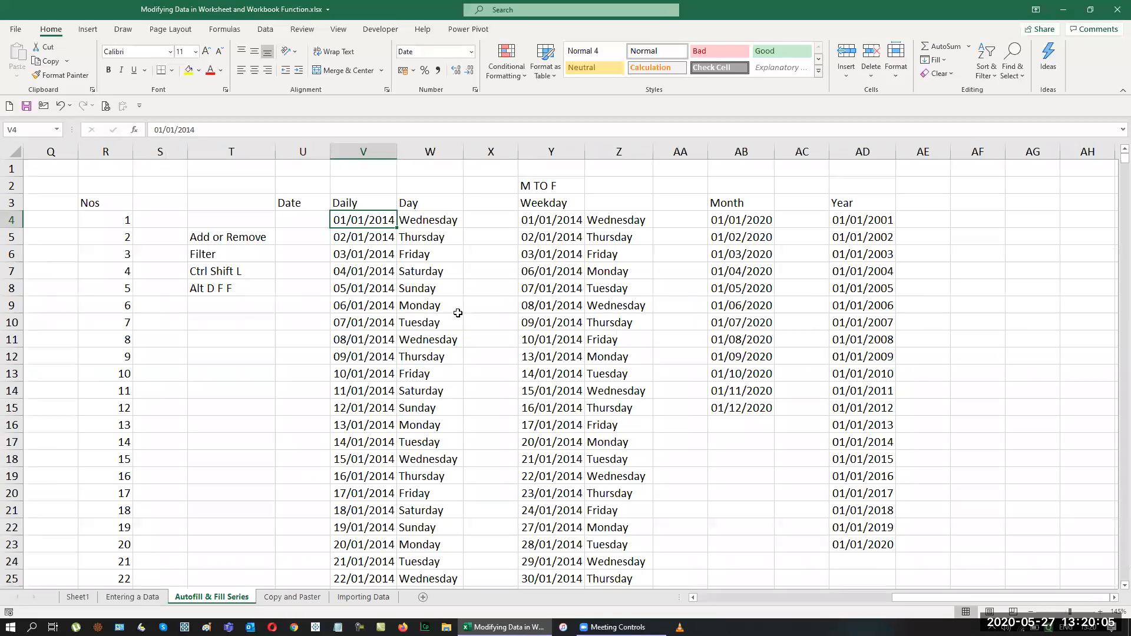
pyautogui.click(307, 598)
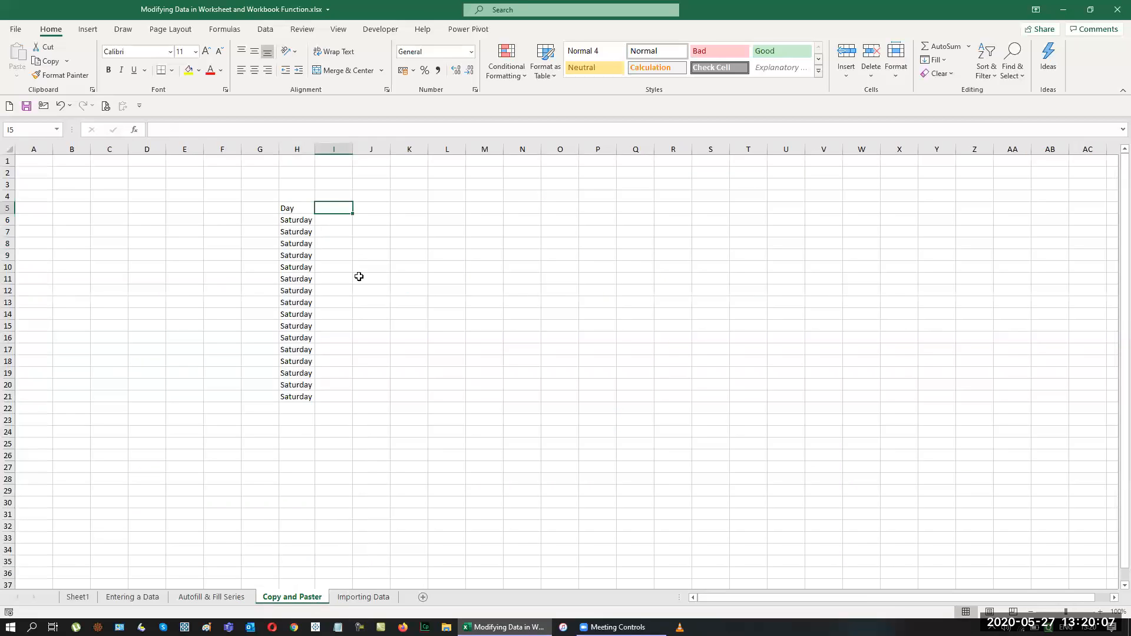
pyautogui.moveTo(297, 219); pyautogui.dragTo(299, 392)
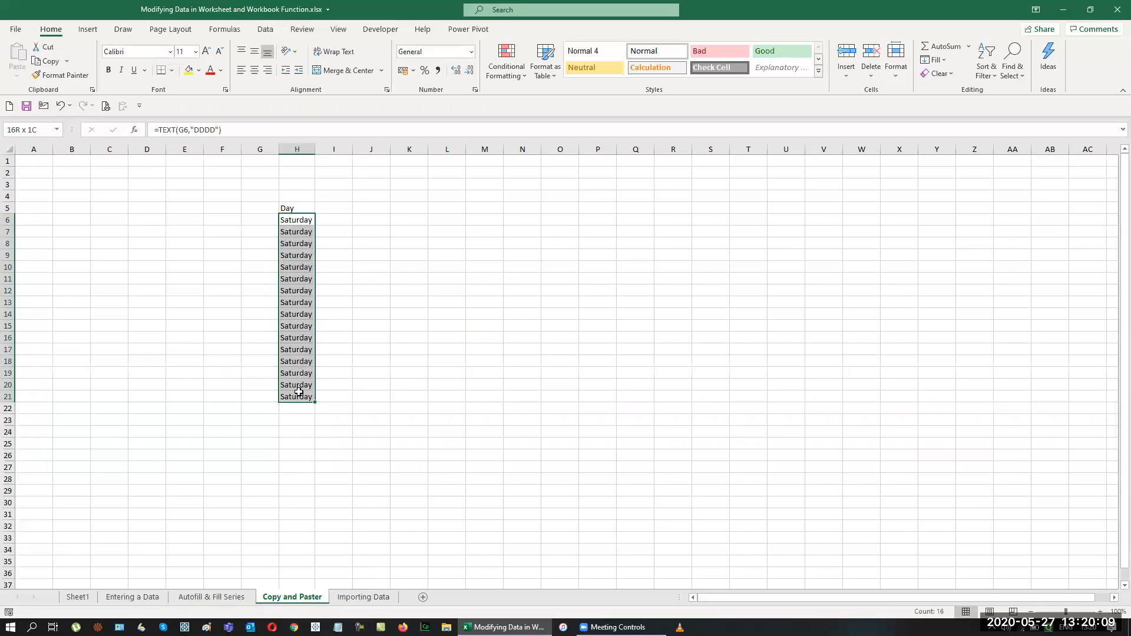
pyautogui.click(212, 597)
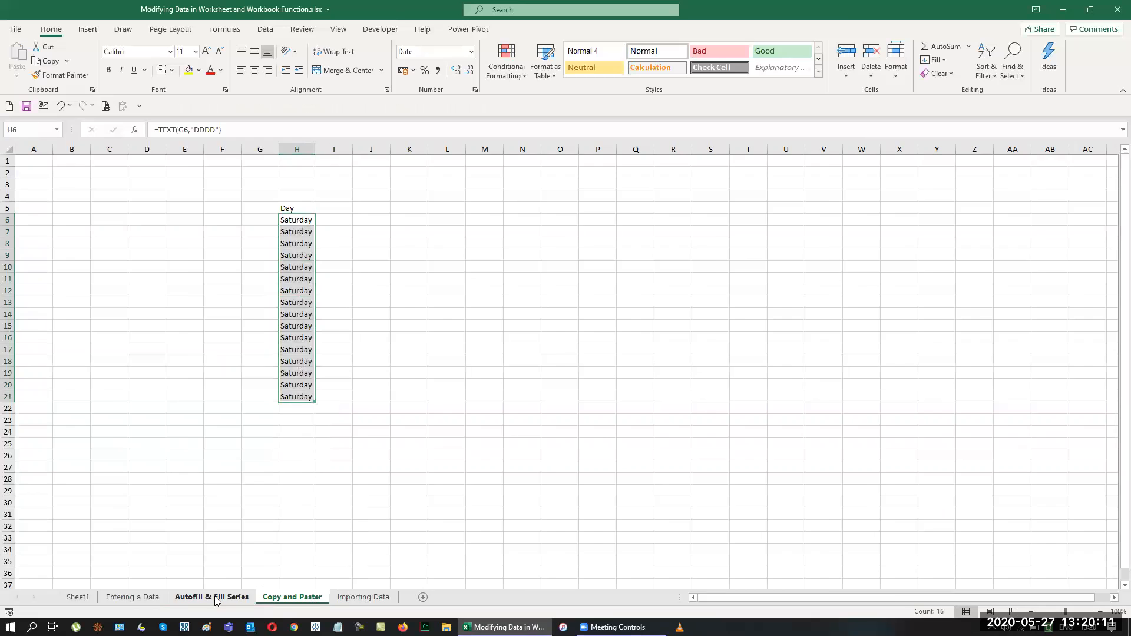
pyautogui.moveTo(435, 223); pyautogui.dragTo(427, 469)
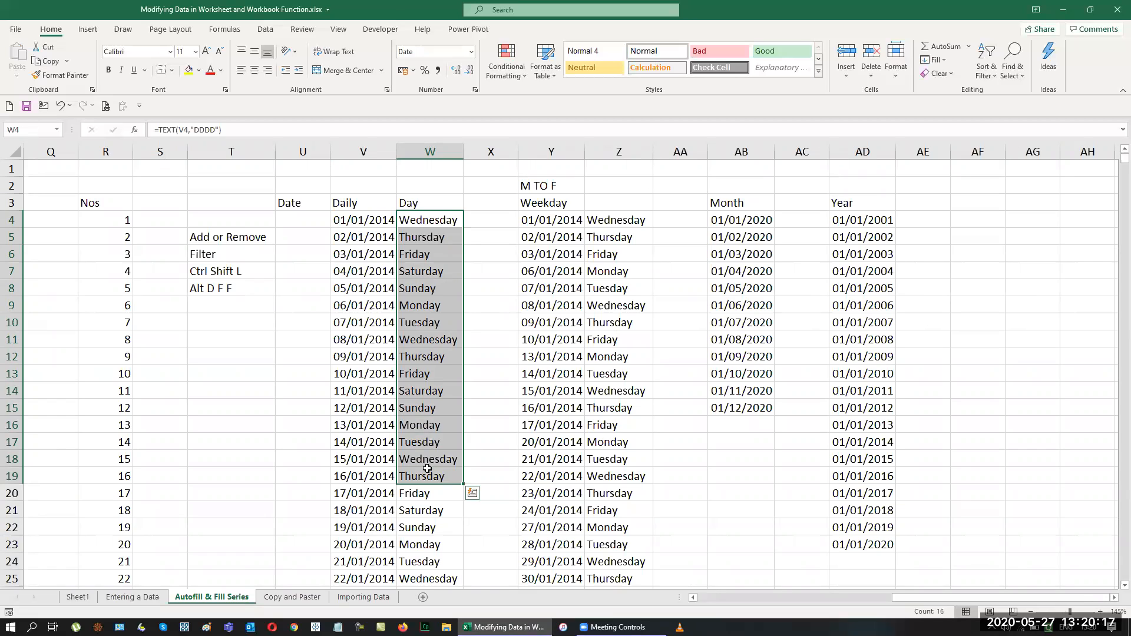
pyautogui.hotkey('ctrl', 'c')
pyautogui.click(314, 599)
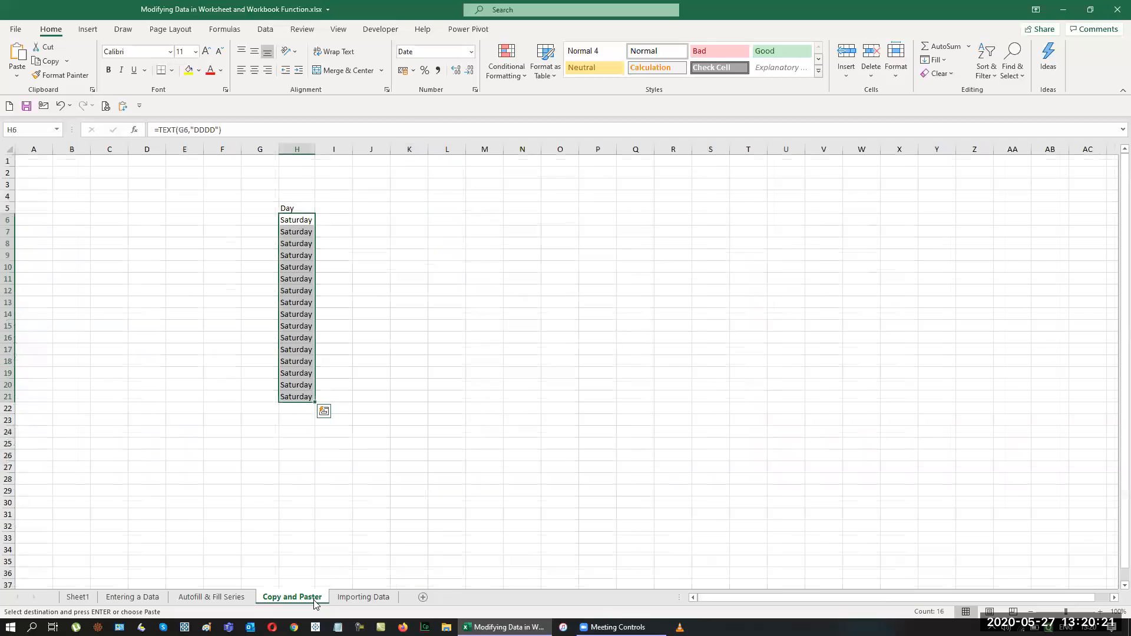
pyautogui.click(341, 209)
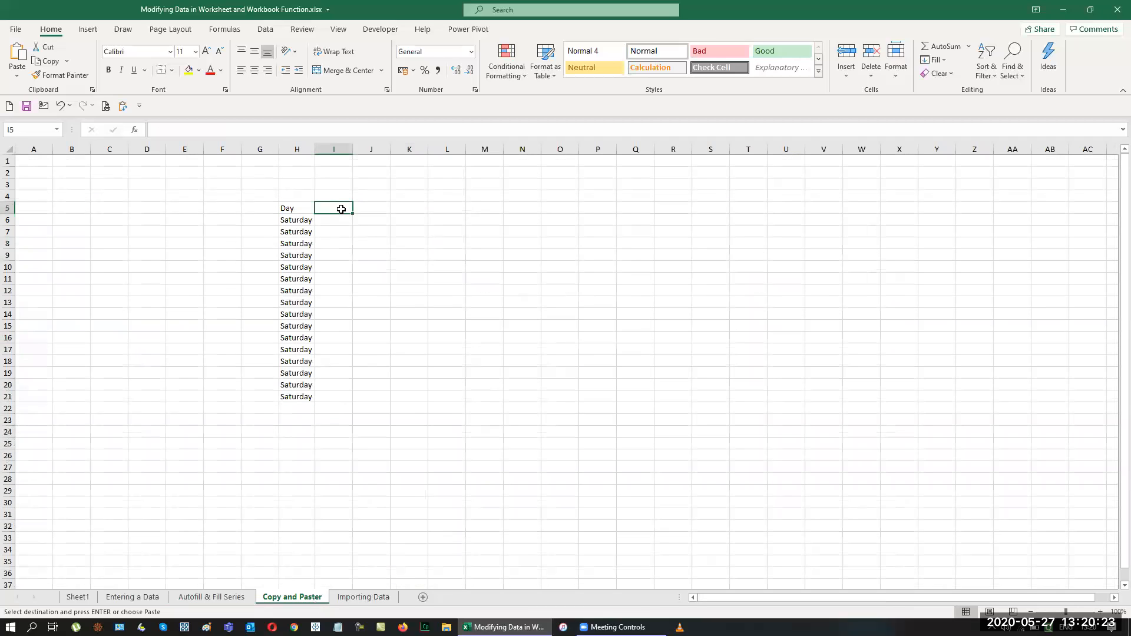
pyautogui.rightClick(341, 209)
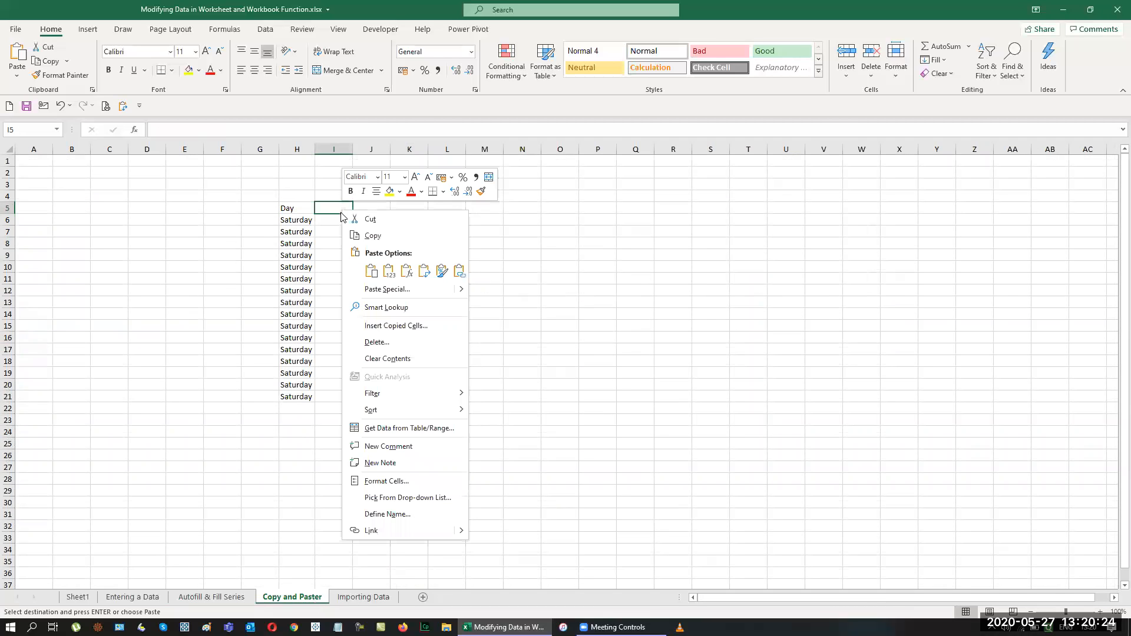
pyautogui.click(371, 288)
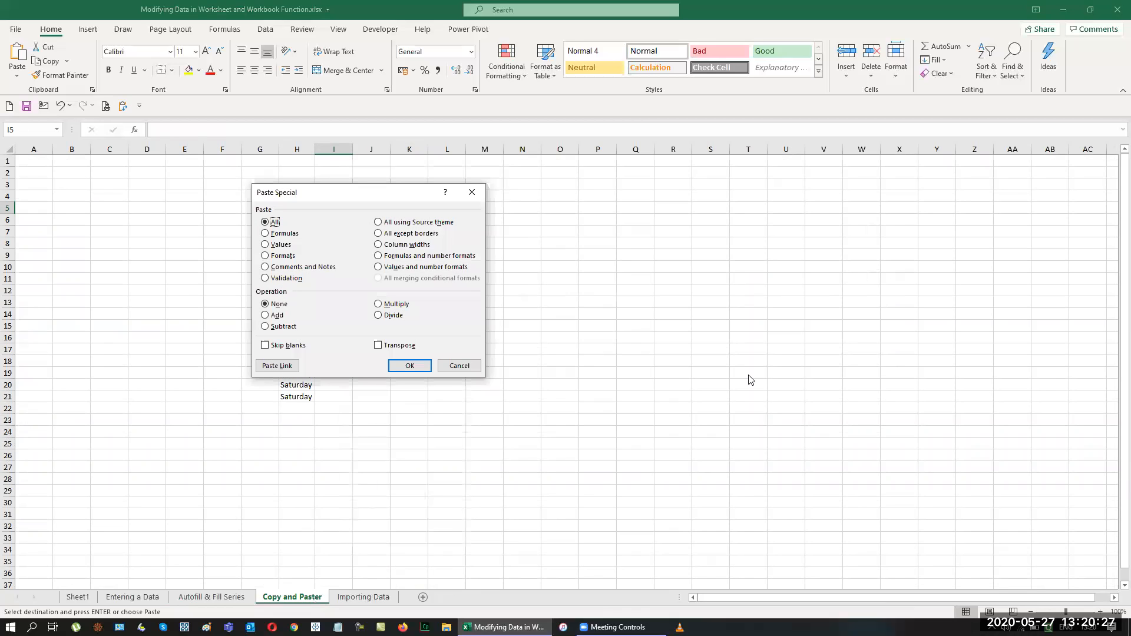
pyautogui.click(286, 248)
pyautogui.click(409, 366)
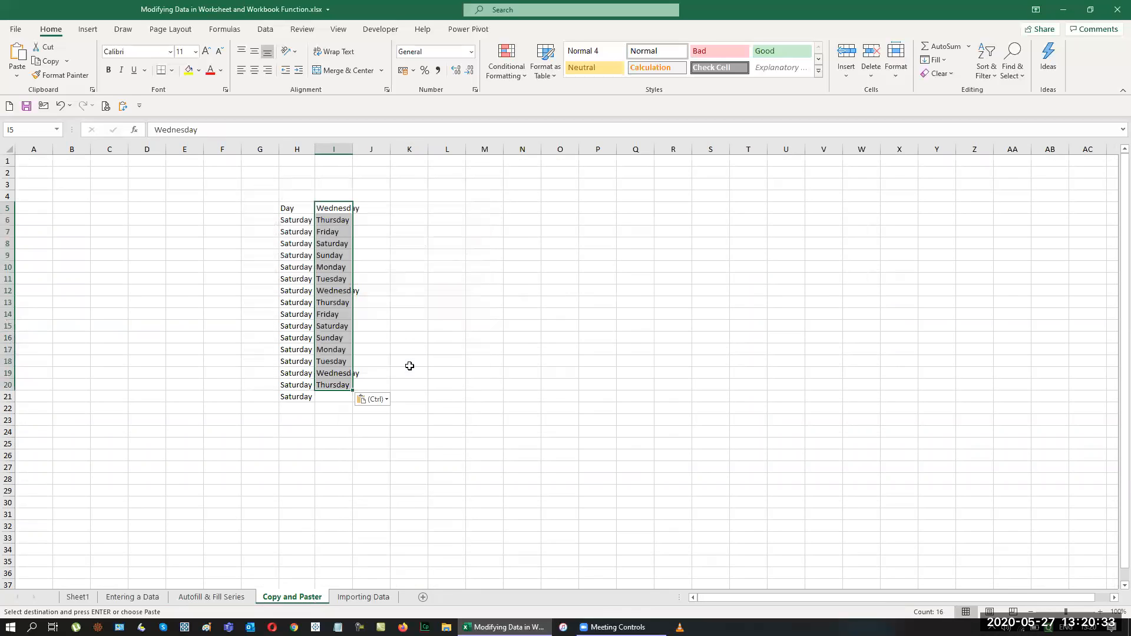
# Step: Autofit column I to the pasted day names and clear the copy selection
pyautogui.doubleClick(352, 149)
pyautogui.click(455, 325)
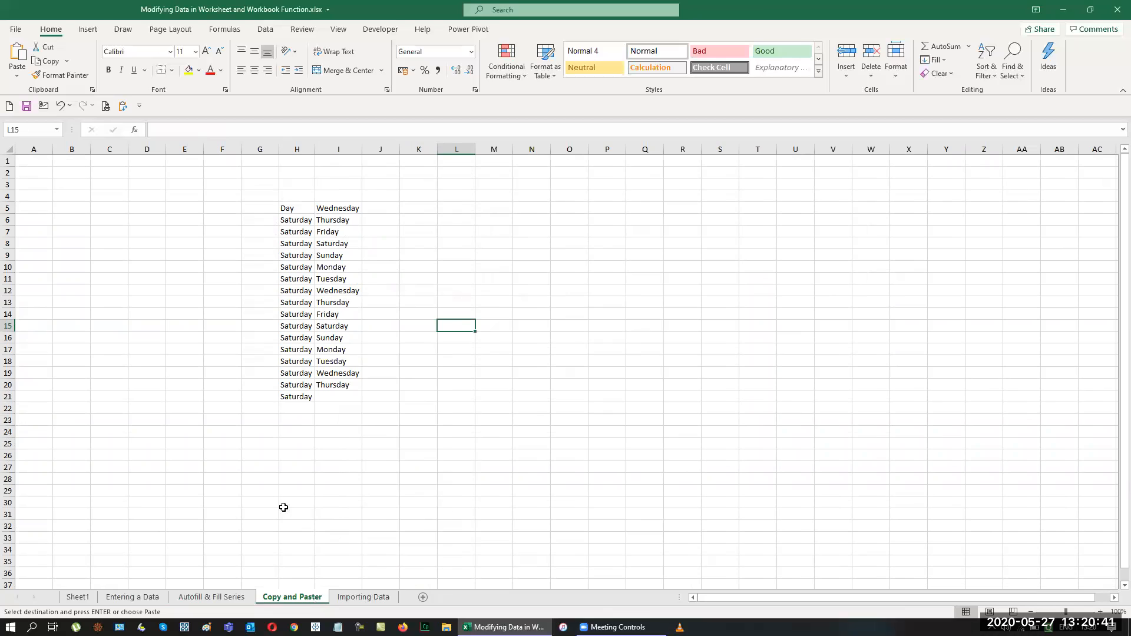
pyautogui.press('Escape')
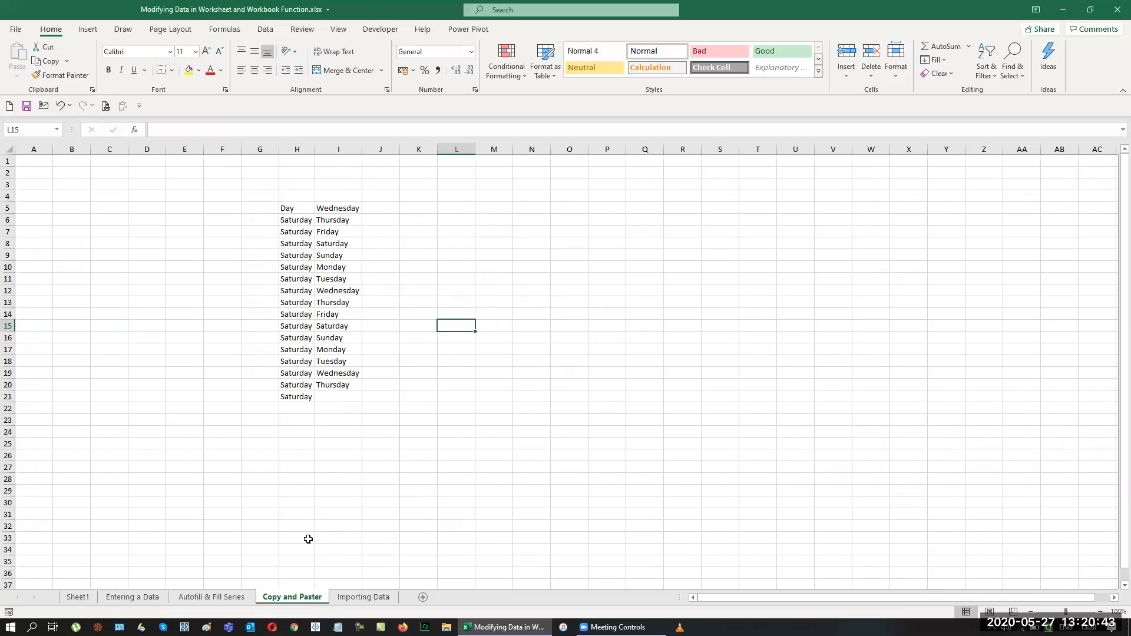
# Step: Open a second window of the workbook, view both side by side, and show Autofill & Fill Series in the original window
pyautogui.click(343, 31)
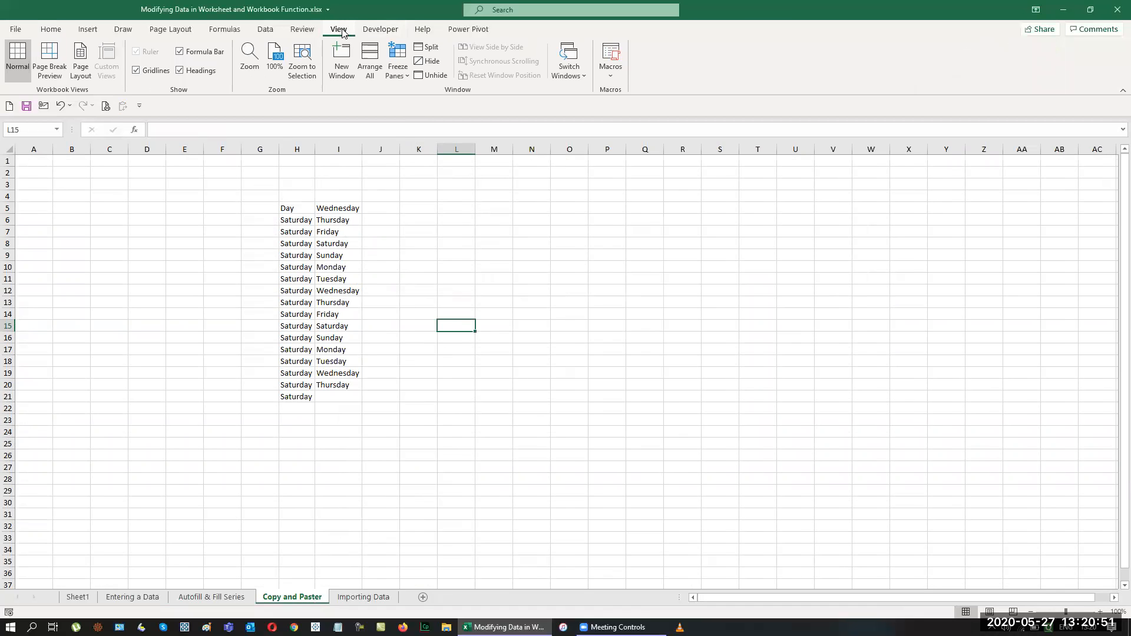
pyautogui.click(340, 66)
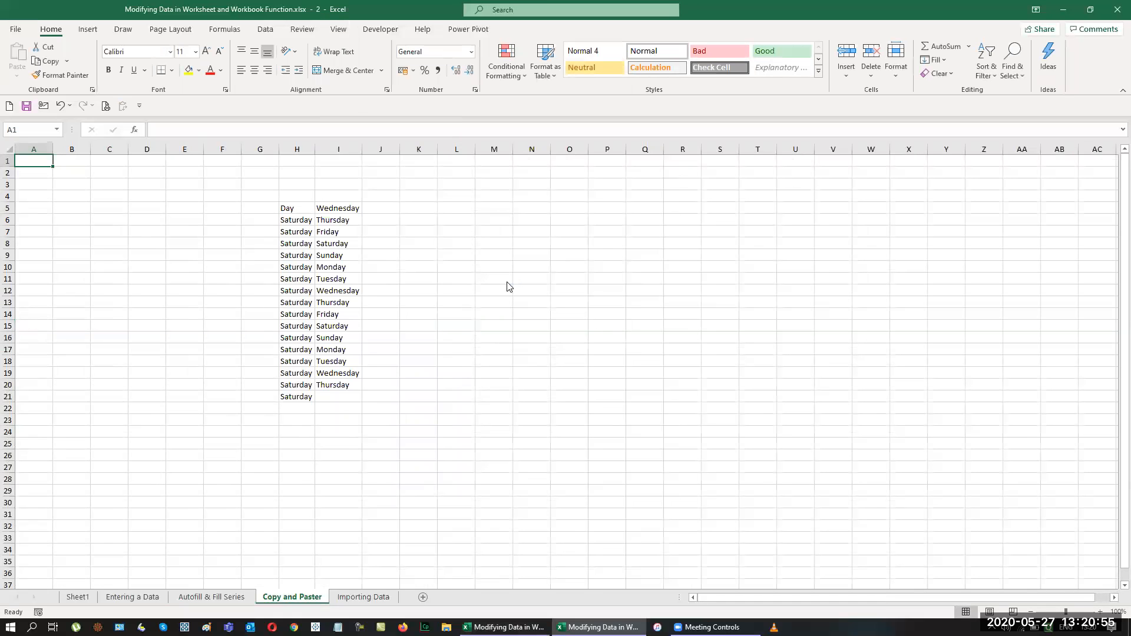
pyautogui.click(341, 29)
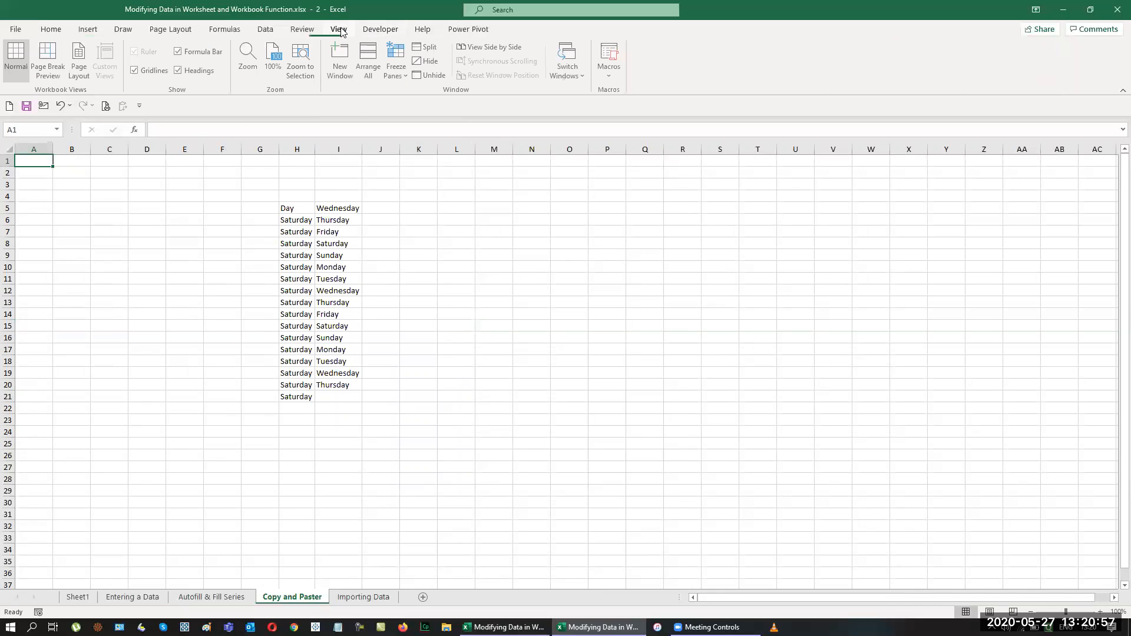
pyautogui.click(506, 46)
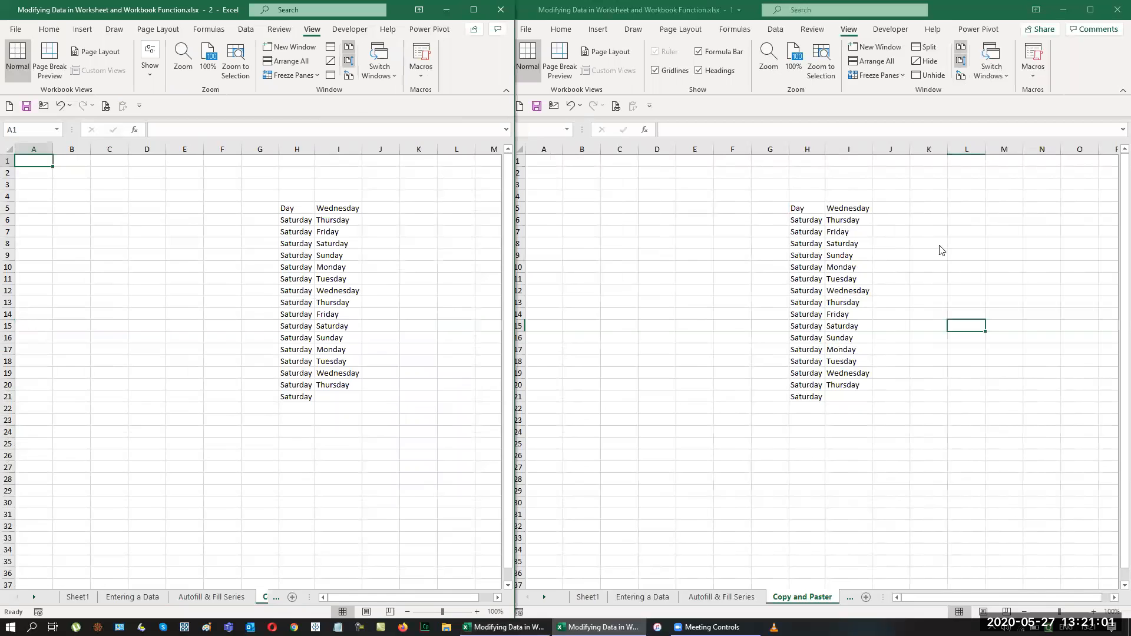
pyautogui.click(708, 598)
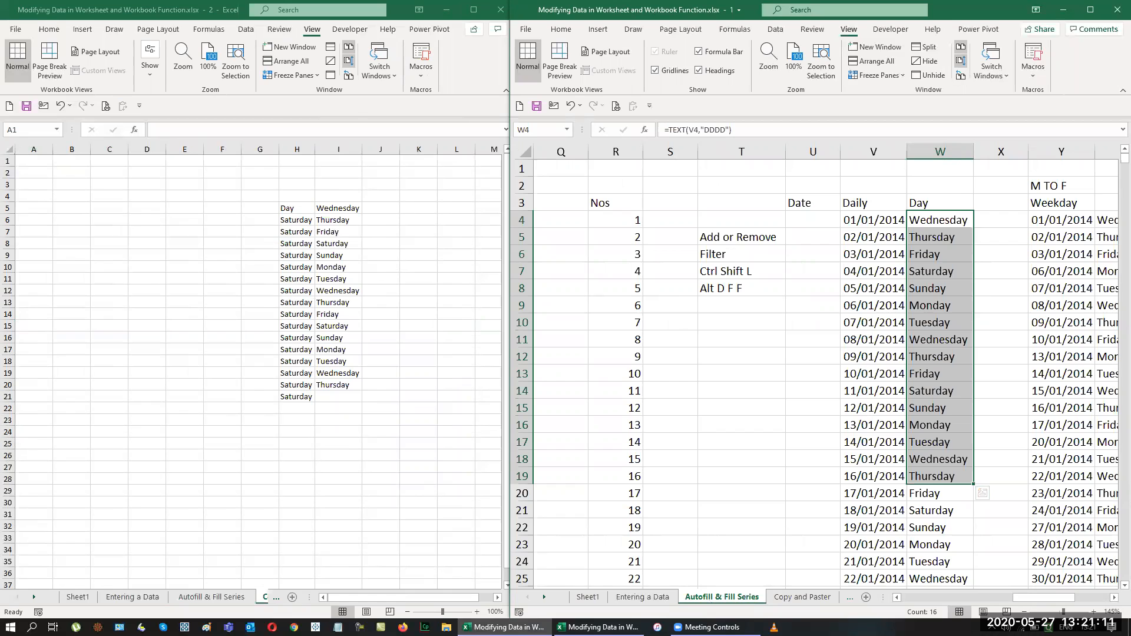
# Step: Set both side-by-side windows to 140% zoom with the pasted days and the source Daily and Day columns in view
pyautogui.click(479, 615)
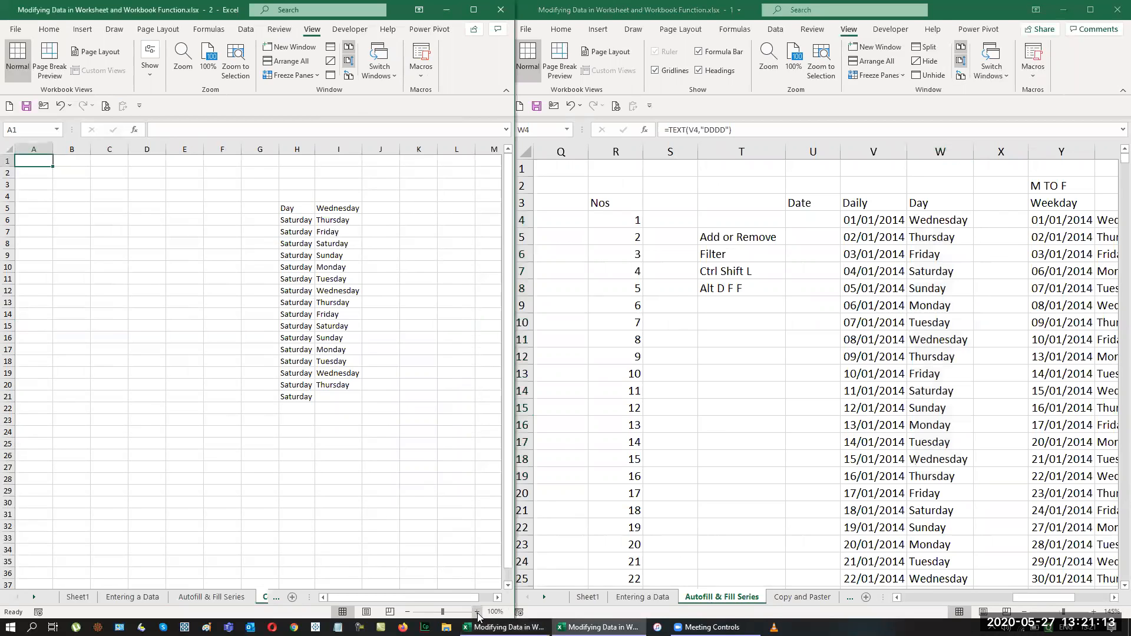
pyautogui.click(477, 612)
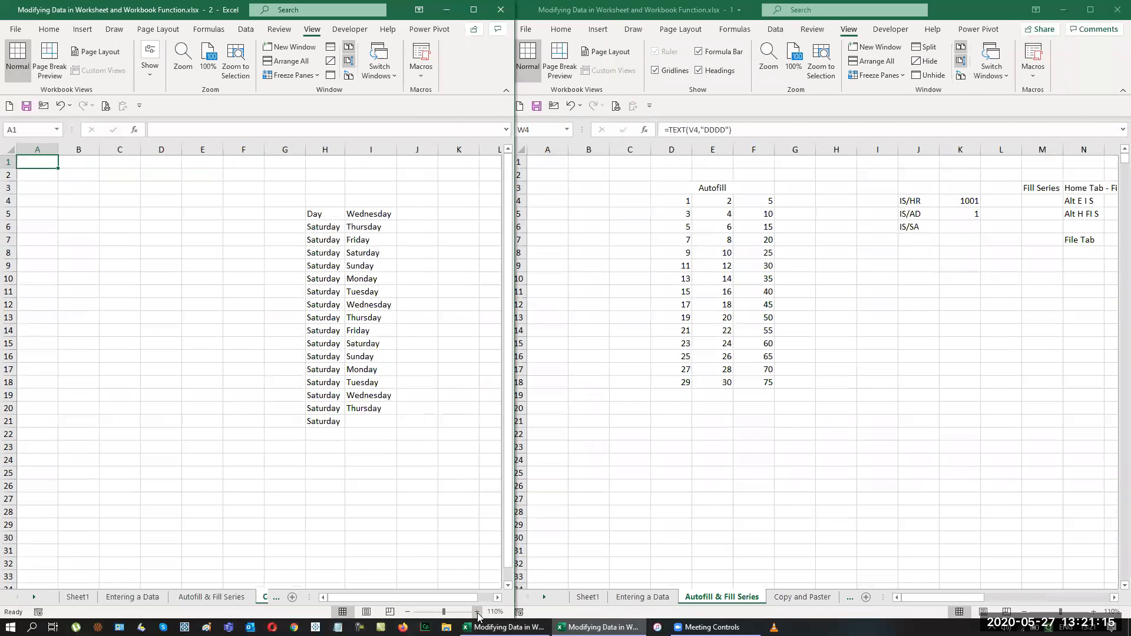
pyautogui.click(477, 612)
pyautogui.click(477, 612)
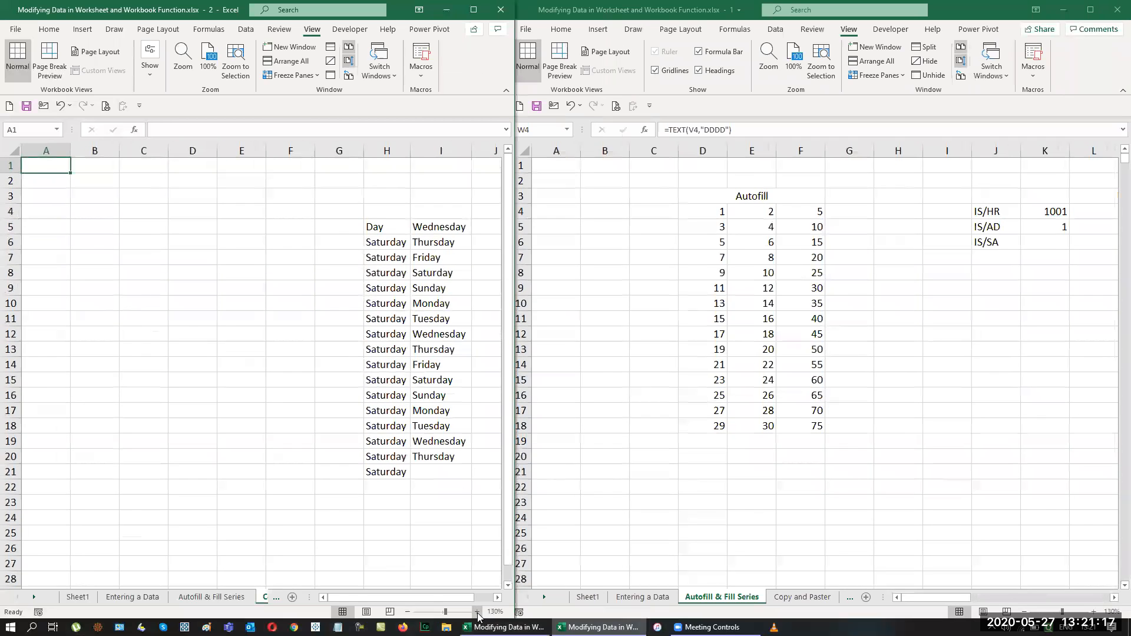
pyautogui.click(477, 612)
pyautogui.click(477, 612)
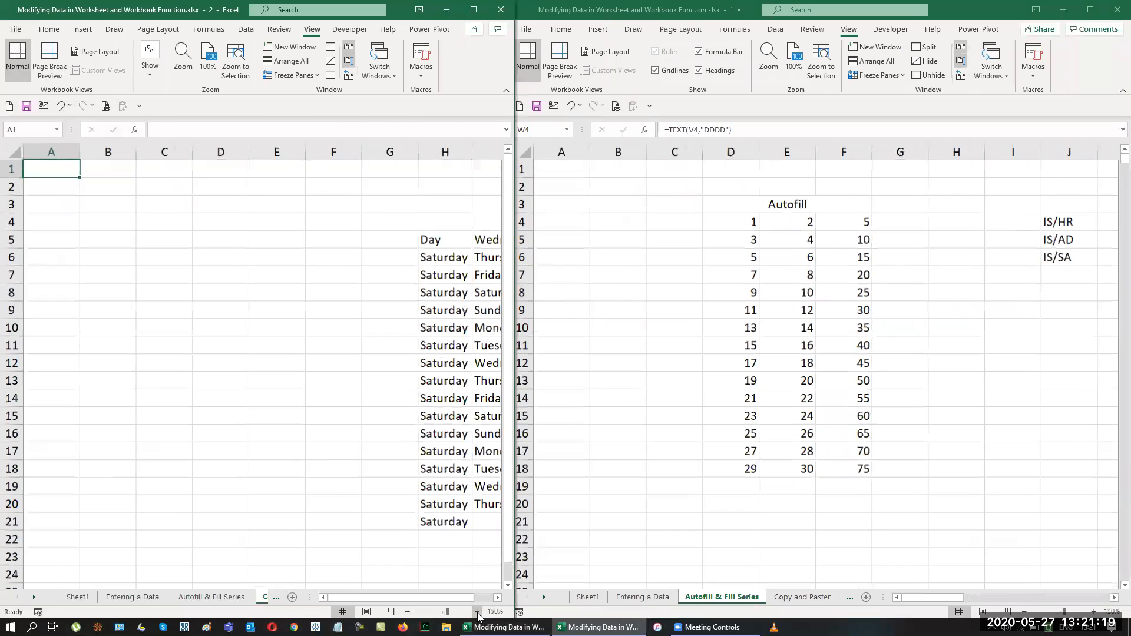
pyautogui.moveTo(414, 601); pyautogui.dragTo(440, 600)
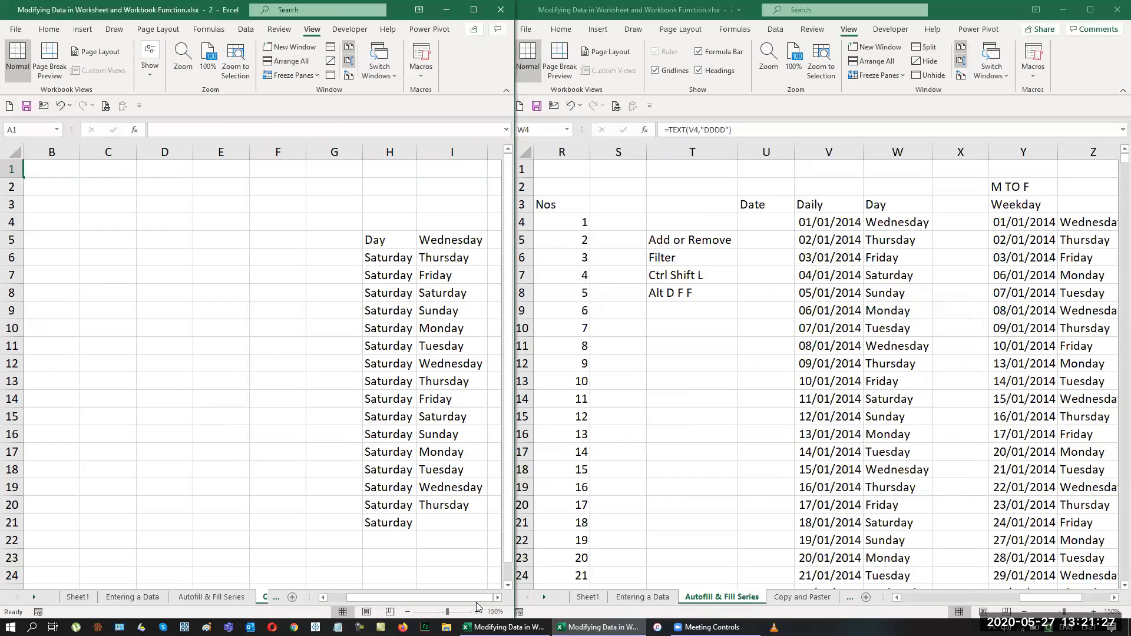
pyautogui.click(407, 613)
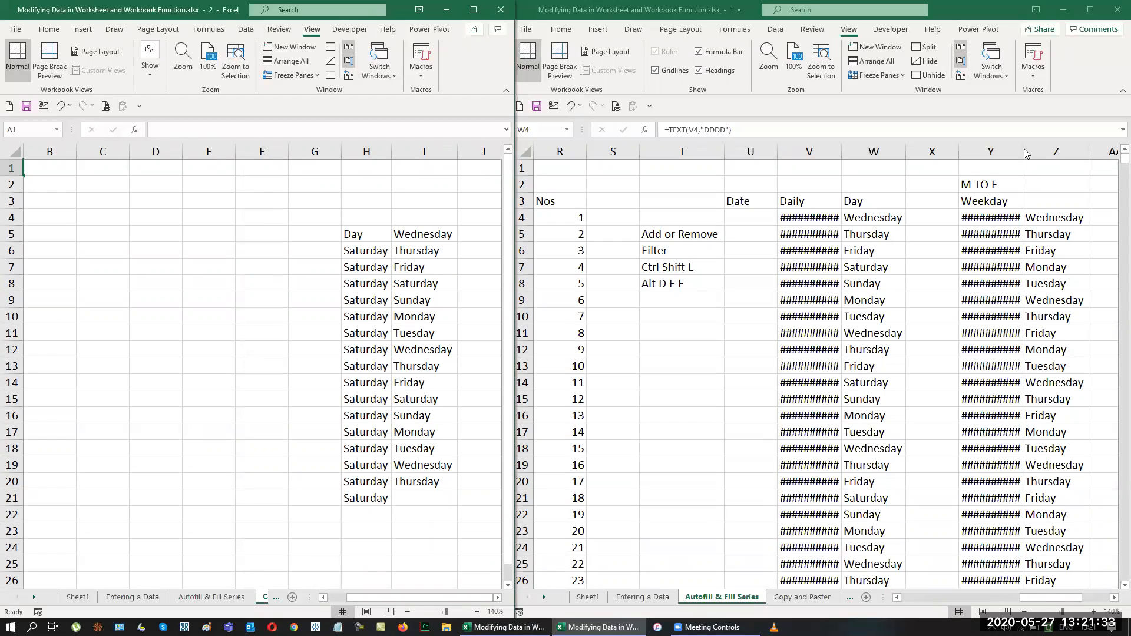
# Step: Autofit the Weekday and Daily date columns in Autofill & Fill Series and close that window, leaving only the Copy and Paster window
pyautogui.doubleClick(1024, 153)
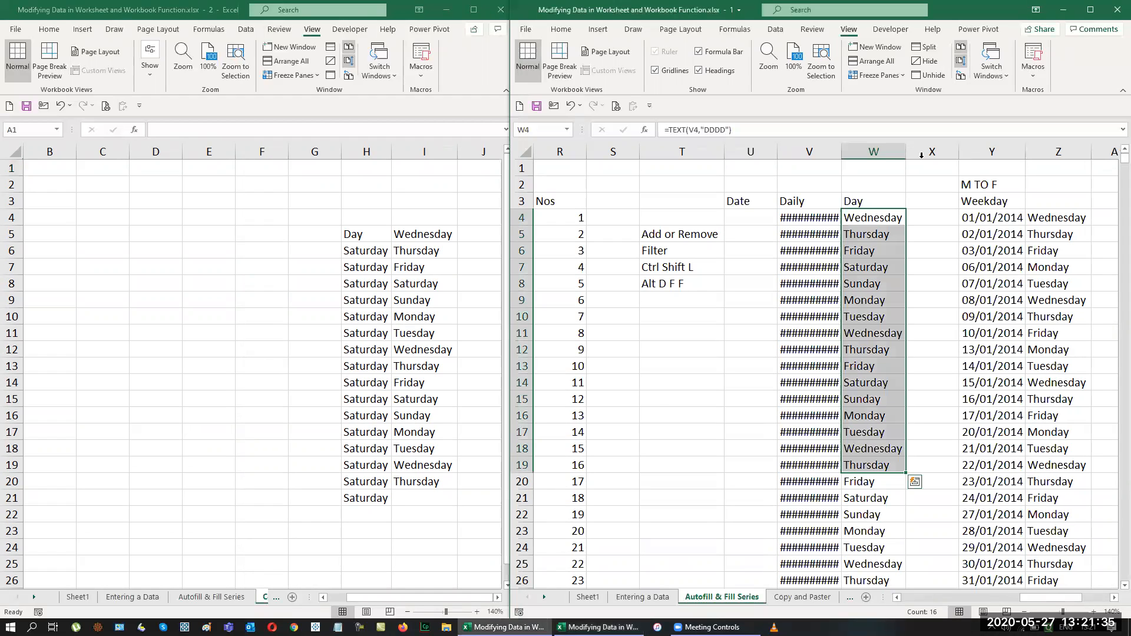
pyautogui.doubleClick(842, 151)
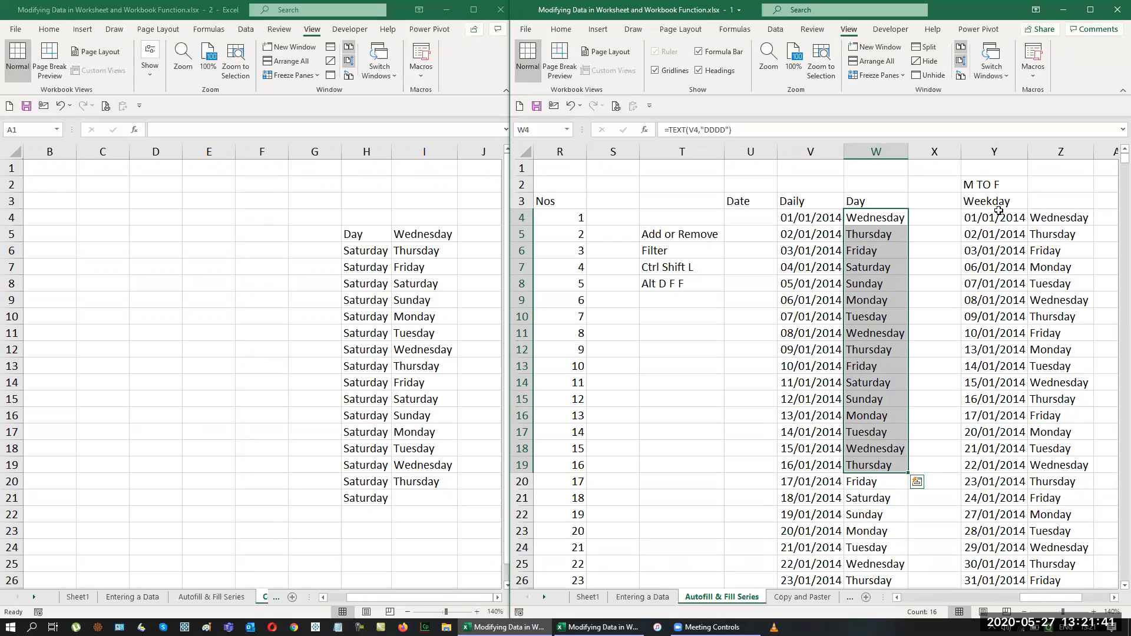
pyautogui.click(1090, 10)
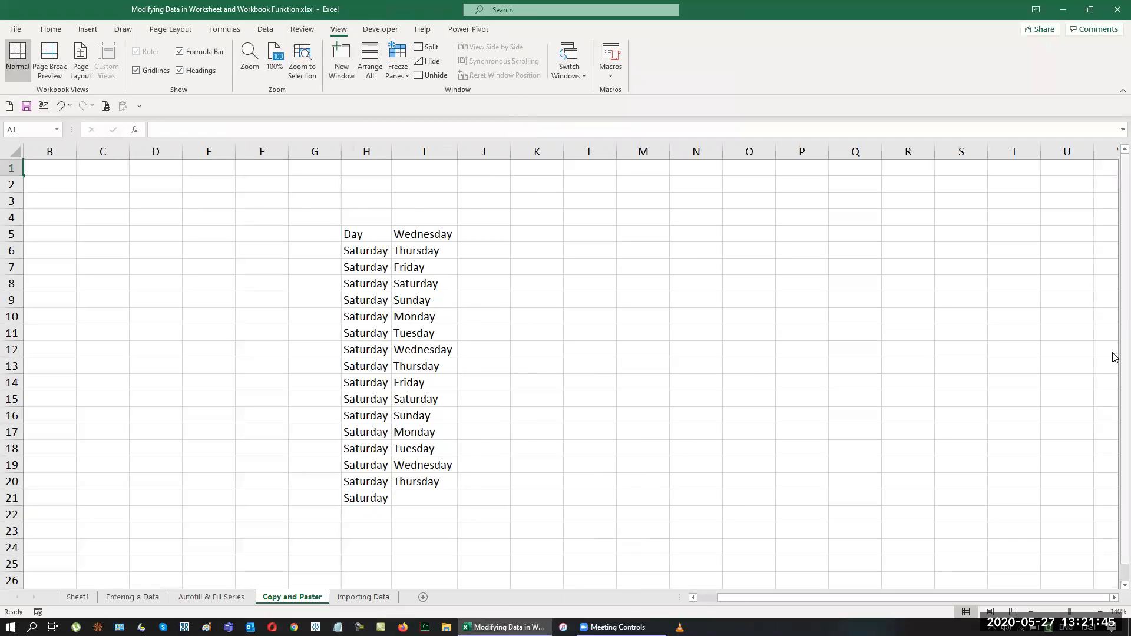
# Step: Select J5 in Copy and Paster as the destination and copy the day names in W4:W19 of Autofill & Fill Series
pyautogui.click(497, 235)
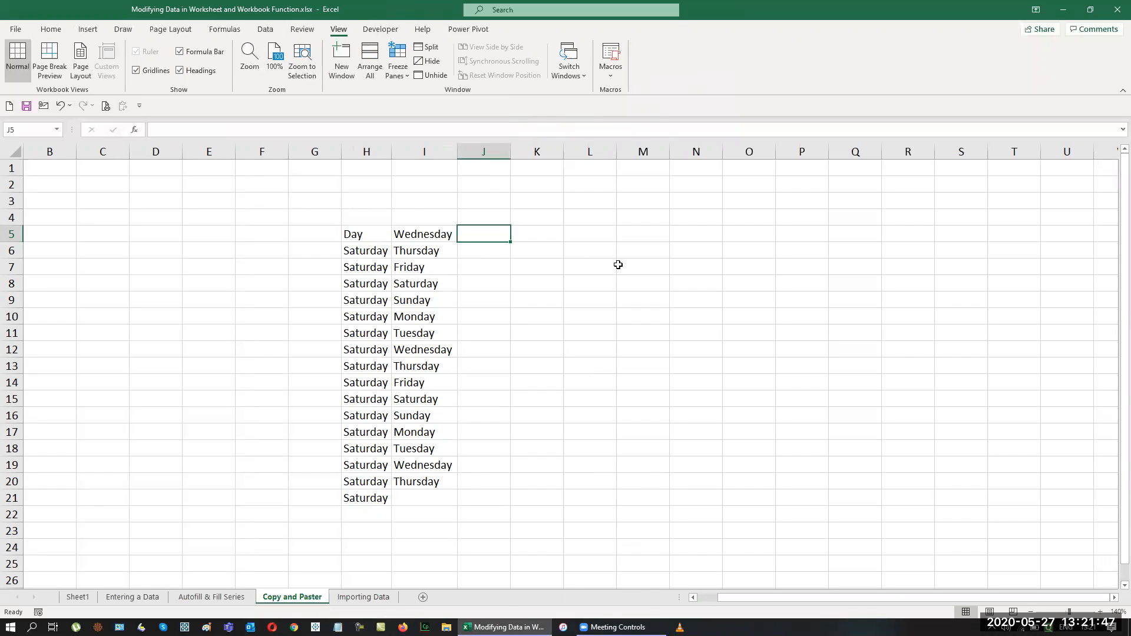
pyautogui.hotkey('ctrl', 'pageup')
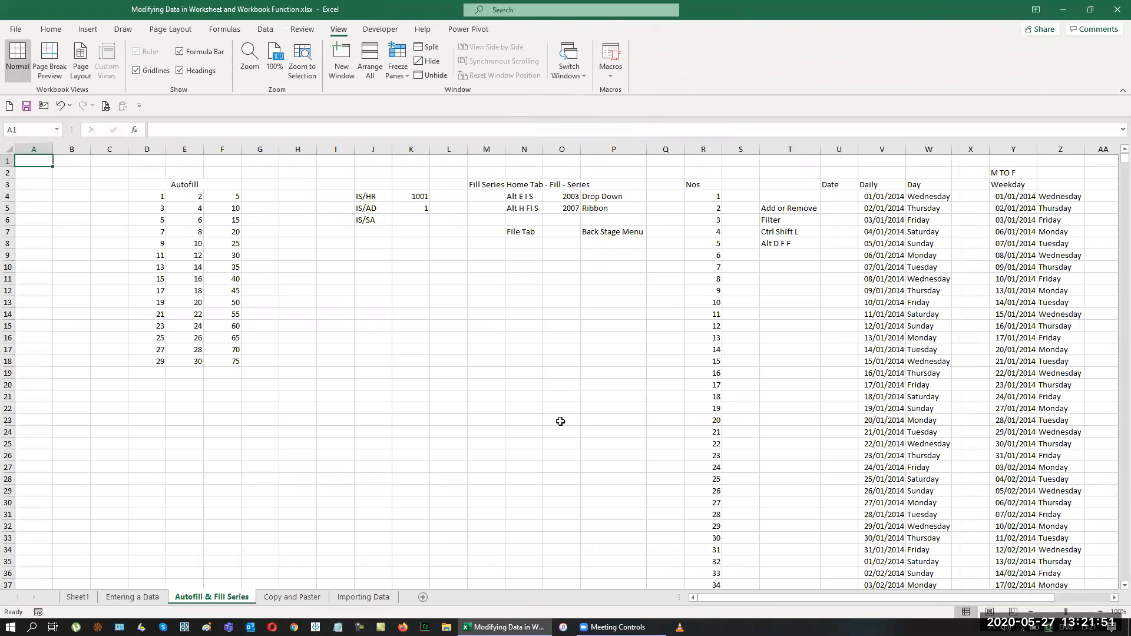
pyautogui.keyDown('ctrl'); pyautogui.scroll(3, 560, 421); pyautogui.keyUp('ctrl')
pyautogui.hscroll(5, 755, 239)
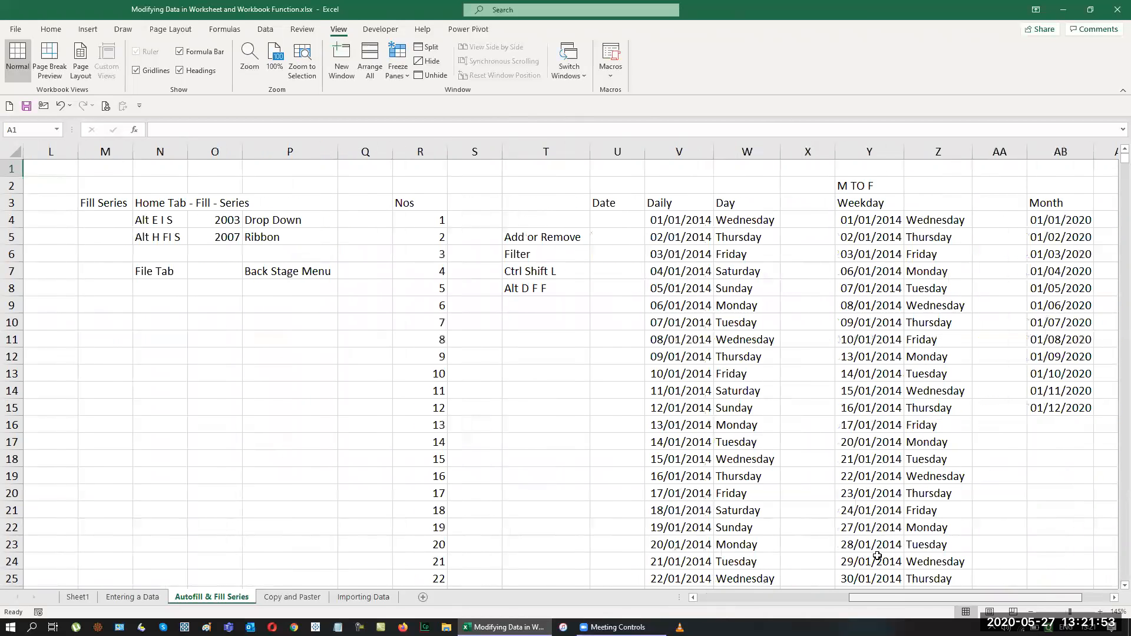
pyautogui.click(751, 222)
pyautogui.hotkey('shift', 'Down')
pyautogui.hotkey('shift', 'Down')
pyautogui.hotkey('shift', 'Down')
pyautogui.hotkey('shift', 'Down')
pyautogui.hotkey('shift', 'Down')
pyautogui.hotkey('shift', 'Down')
pyautogui.hotkey('shift', 'Down')
pyautogui.hotkey('shift', 'Down')
pyautogui.hotkey('shift', 'Down')
pyautogui.hotkey('shift', 'Down')
pyautogui.hotkey('shift', 'Down')
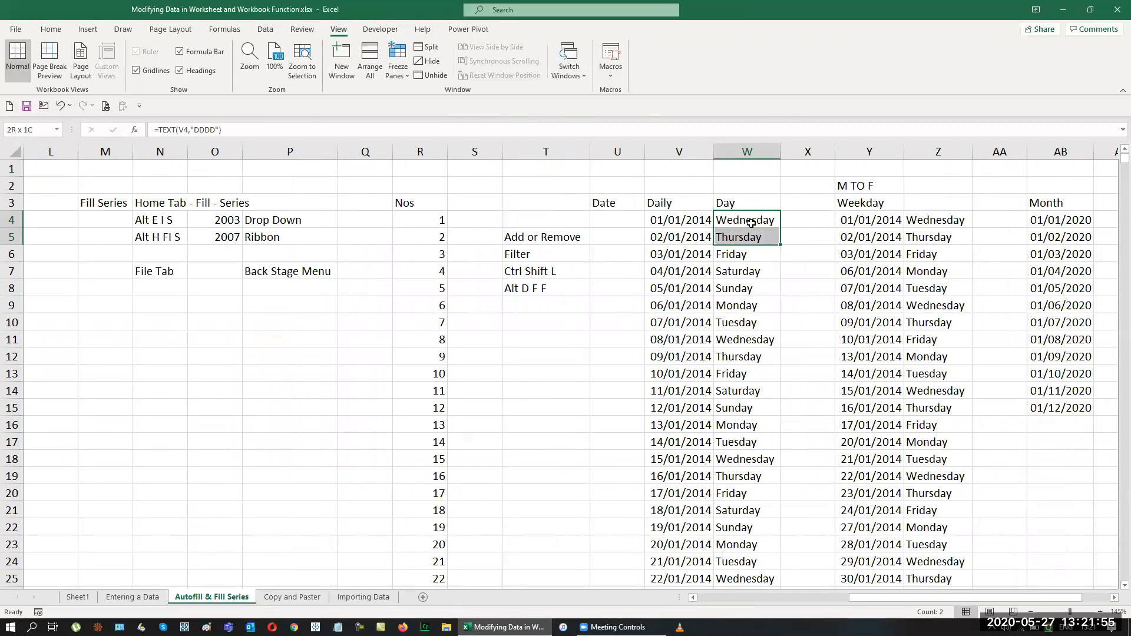
pyautogui.hotkey('shift', 'Down')
pyautogui.hotkey('shift', 'Down')
pyautogui.hotkey('shift', 'Down')
pyautogui.hotkey('shift', 'Down')
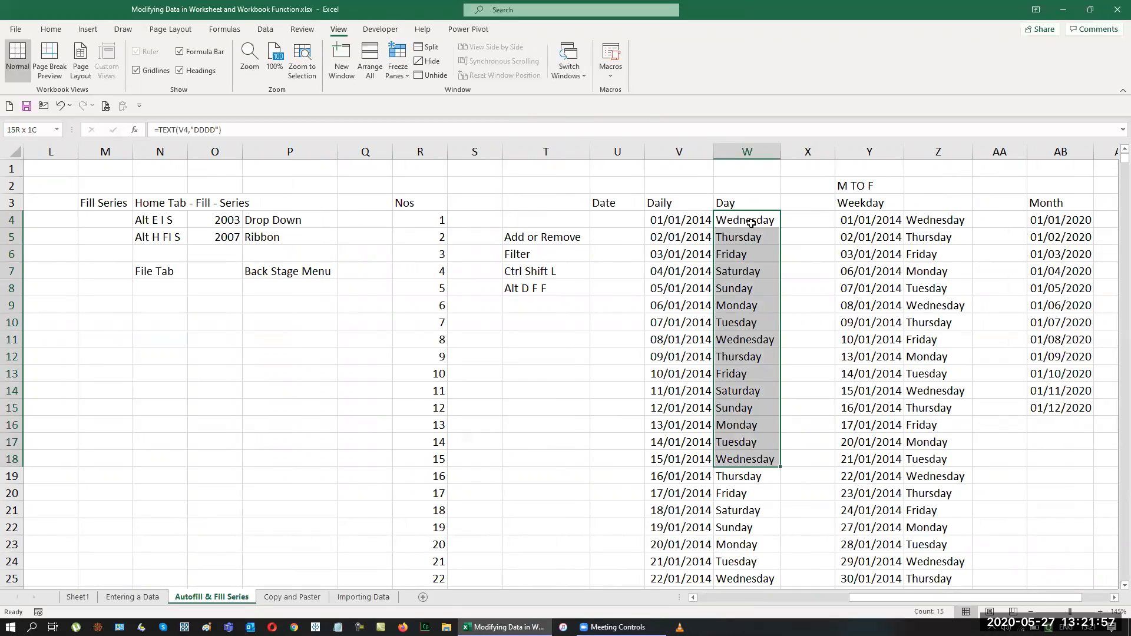
pyautogui.hotkey('ctrl', 'c')
# Step: Paste only the values of the copied day names at J5 of Copy and Paster
pyautogui.hotkey('ctrl', 'pagedown')
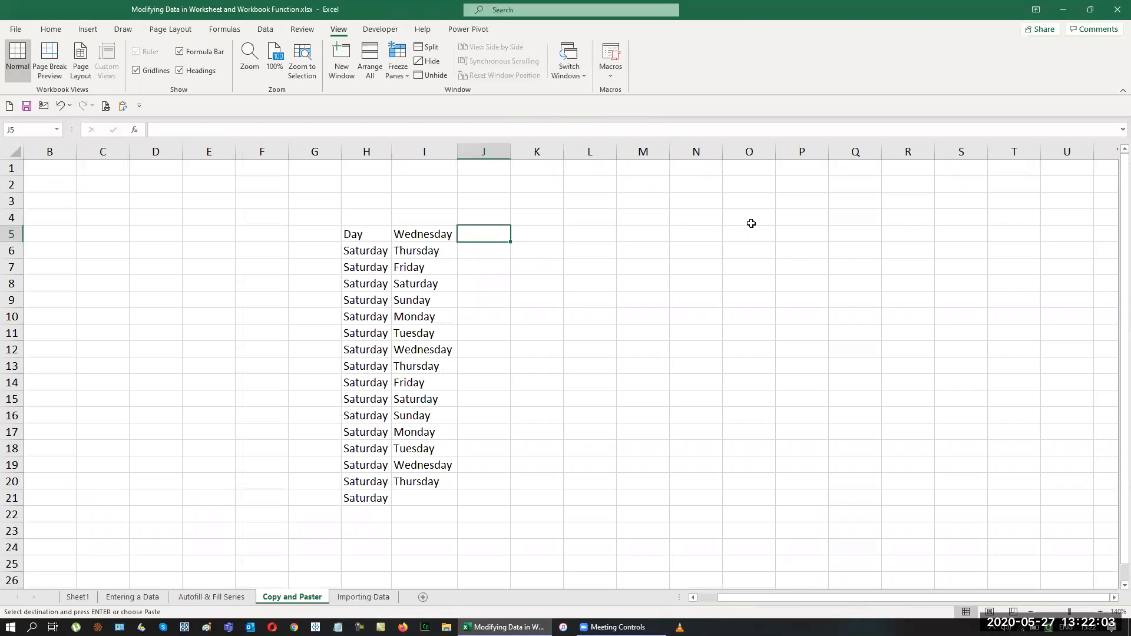
pyautogui.hotkey('ctrl', 'alt', 'v')
pyautogui.press('v')
pyautogui.press('Return')
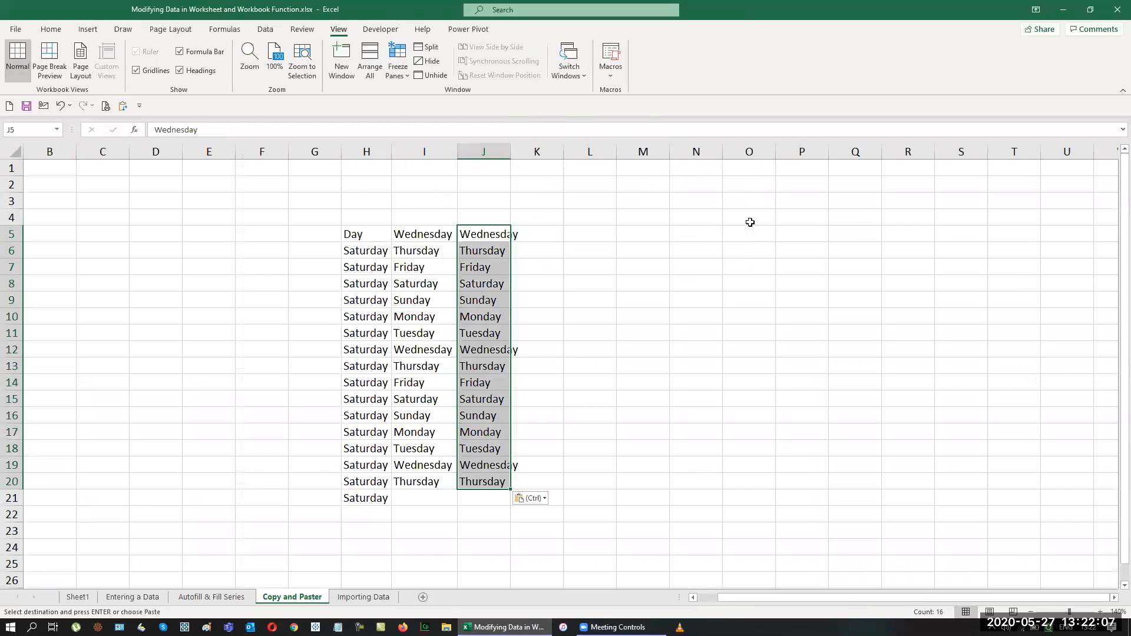
# Step: Start a shortcut list in Copy and Paster with "Copy" in M5 and "Ctrl C" in N5
pyautogui.press('Right')
pyautogui.press('Right')
pyautogui.press('Right')
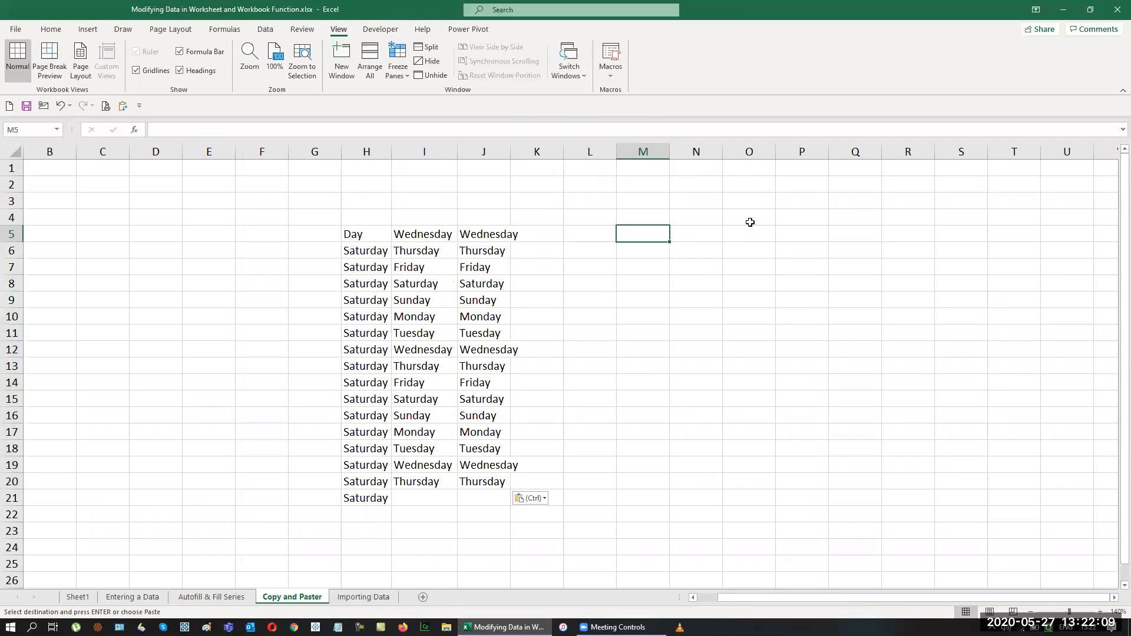
pyautogui.press('F2')
pyautogui.write('Copy')
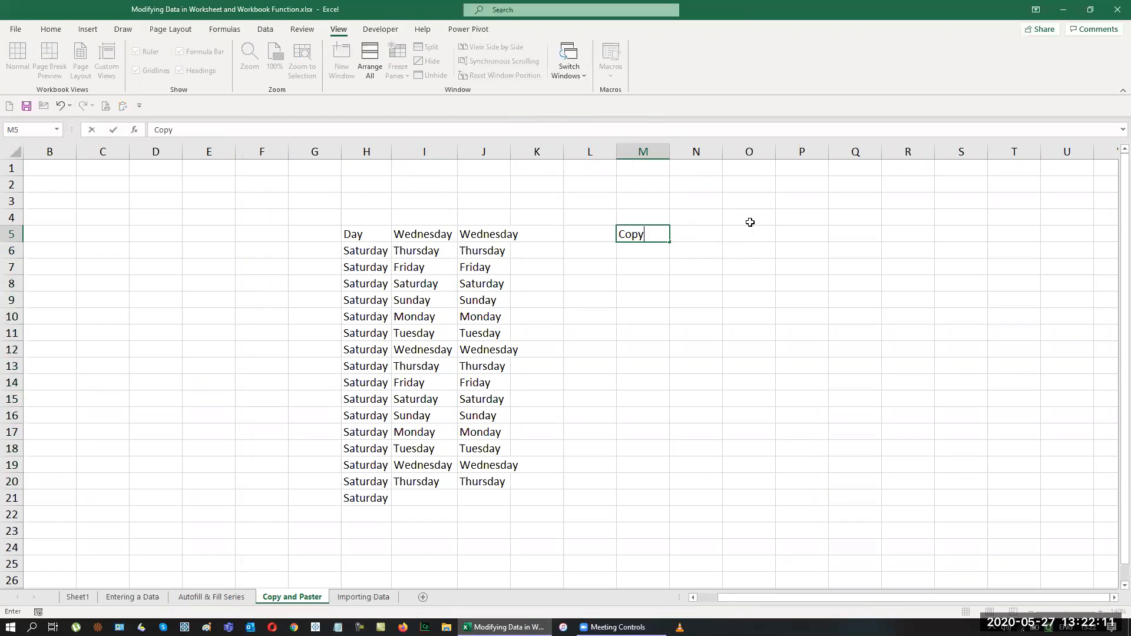
pyautogui.press('Tab')
pyautogui.write('Ctrl C')
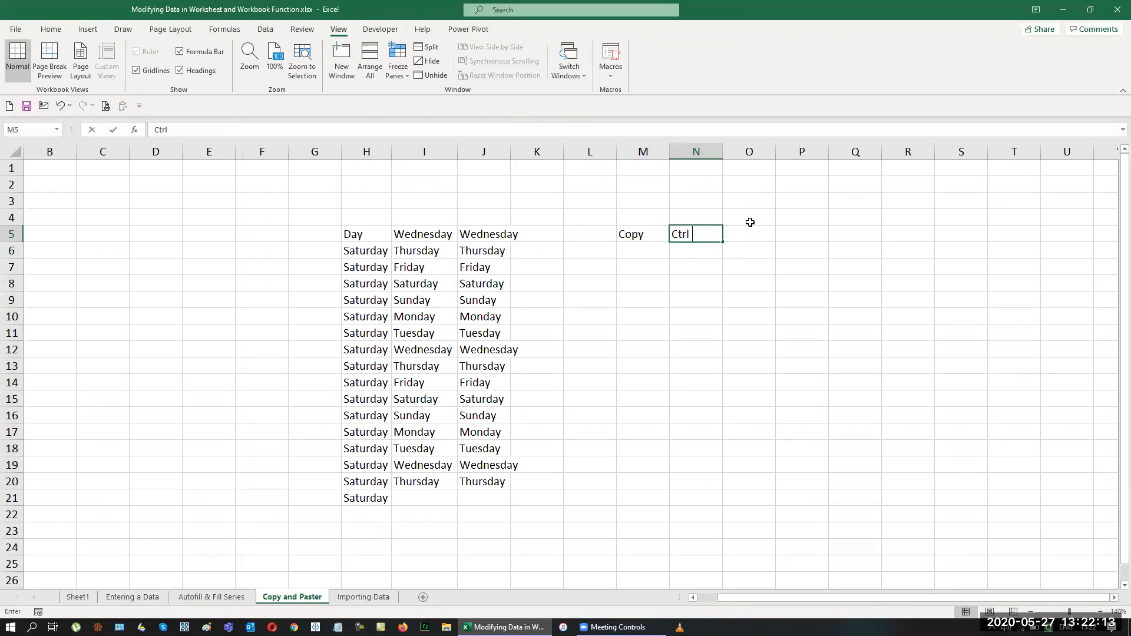
pyautogui.press('Return')
# Step: Add "Paste Special" in M6 and "Alt E S" in N6 to the shortcut list
pyautogui.write('P')
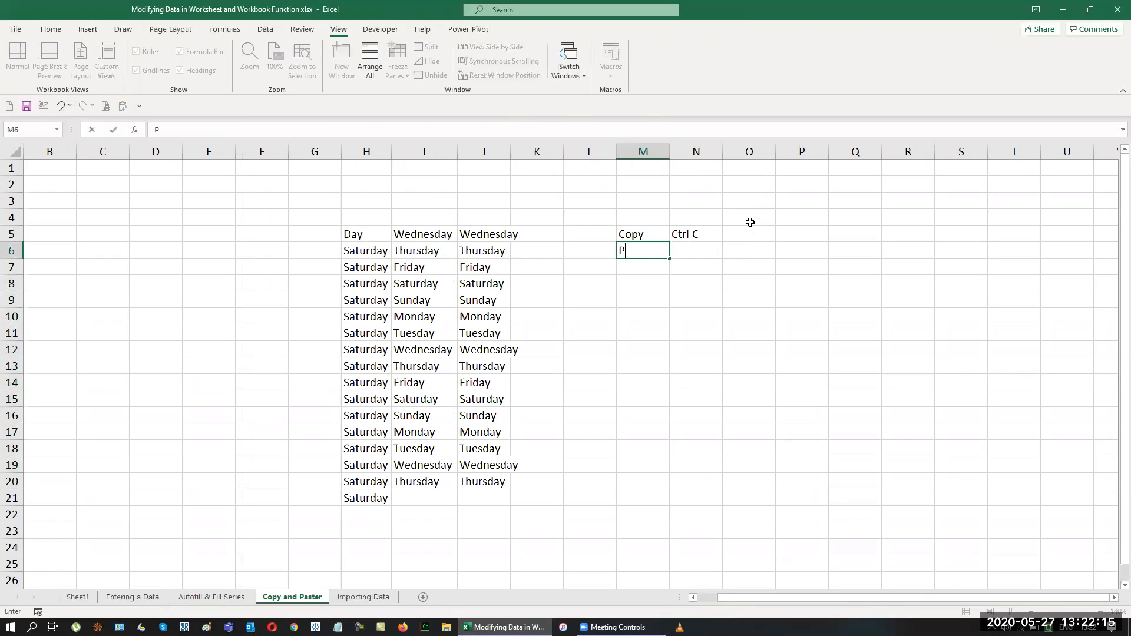
pyautogui.write('aste Special')
pyautogui.press('Tab')
pyautogui.write('Alt E S')
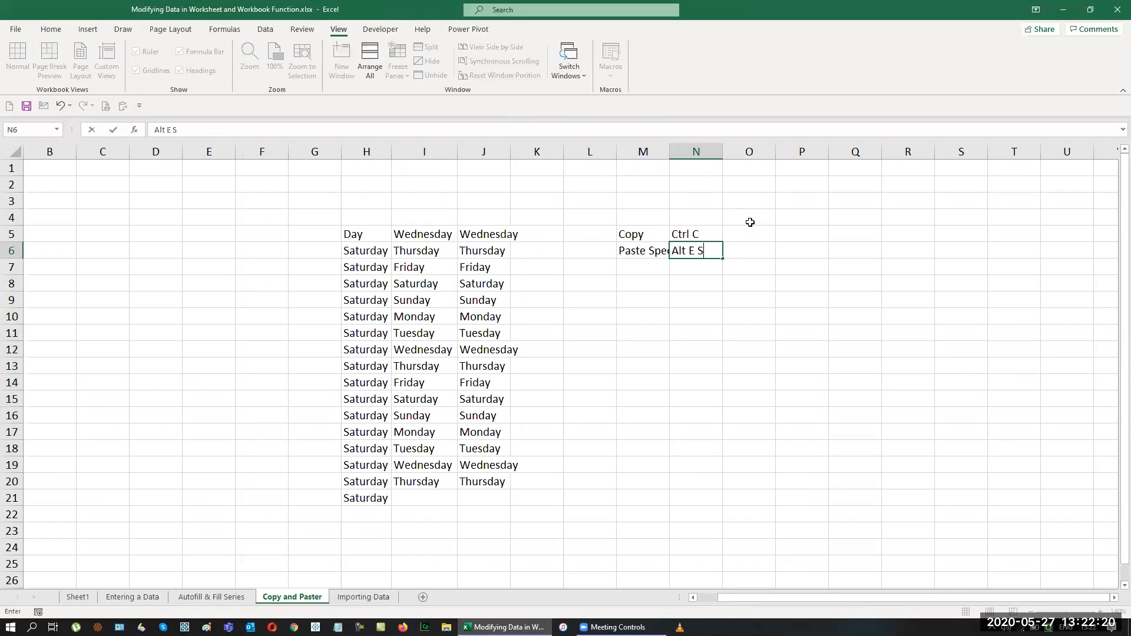
pyautogui.press('Return')
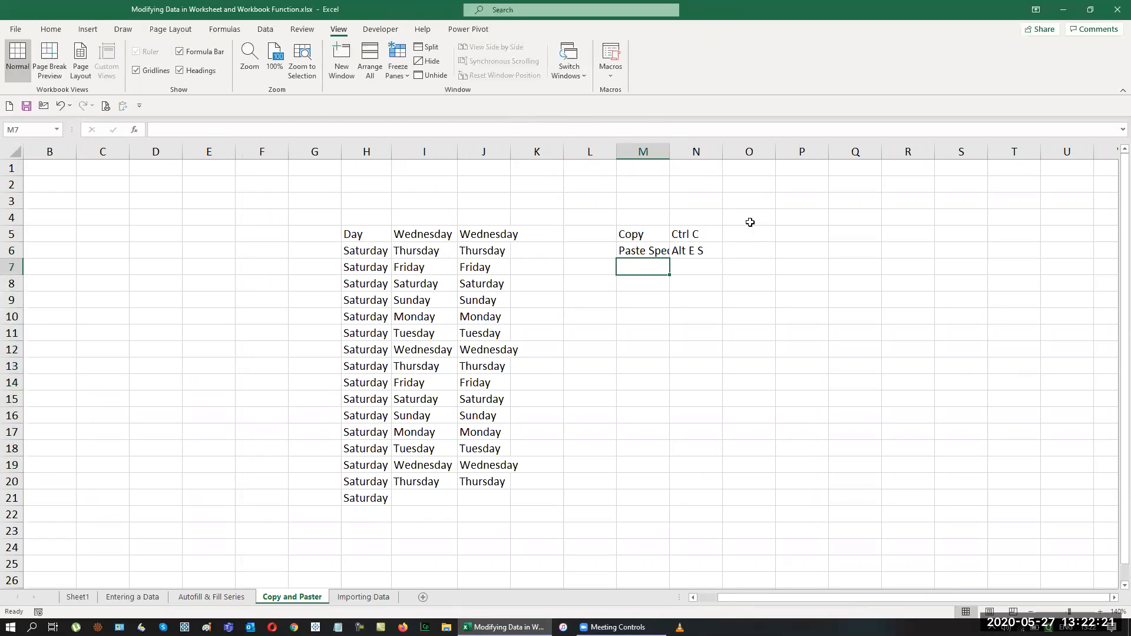
# Step: Complete the shortcut list with "Values" and "V" in M7:N7, and "Press" and "Enter" in M8:N8
pyautogui.write('Values')
pyautogui.press('Tab')
pyautogui.write('V')
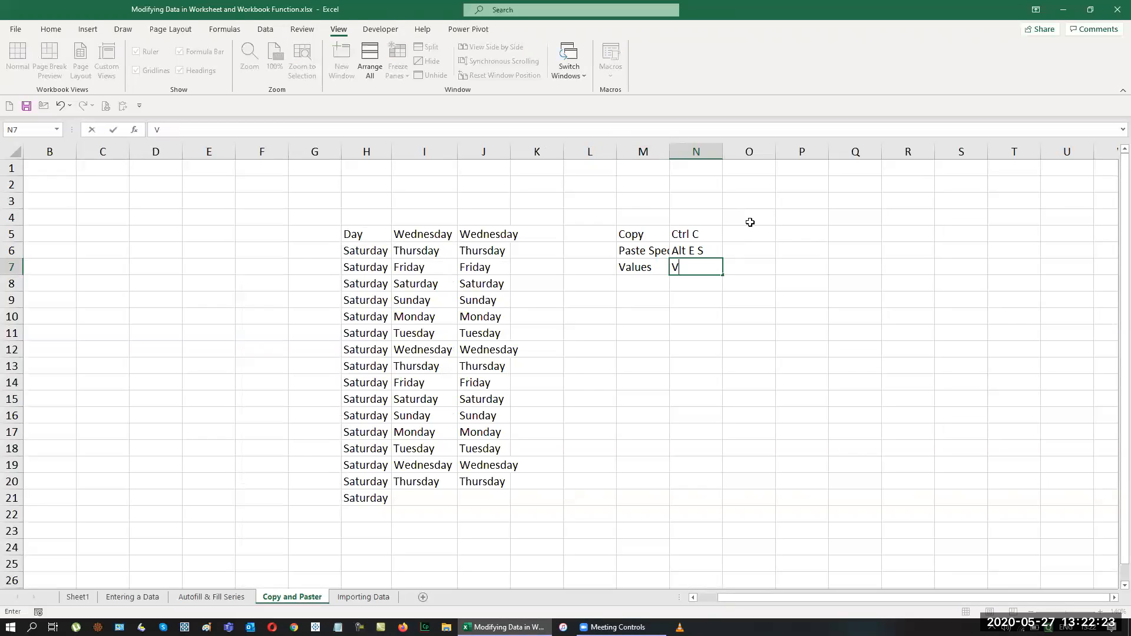
pyautogui.press('Return')
pyautogui.write('Press')
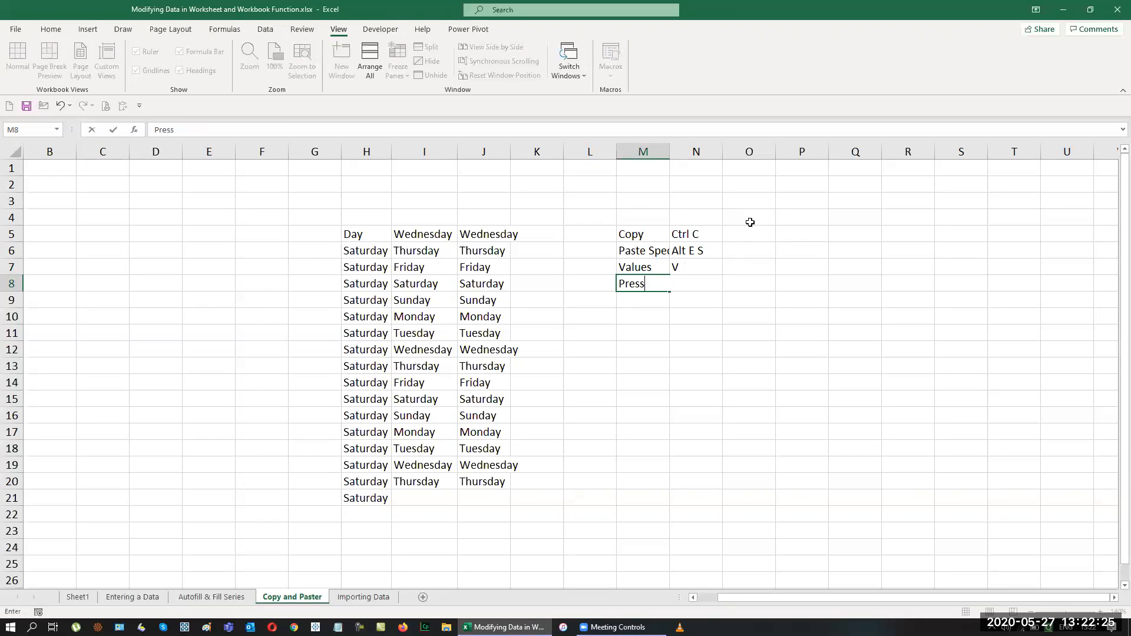
pyautogui.press('Tab')
pyautogui.write('et')
pyautogui.press('BackSpace')
pyautogui.press('BackSpace')
pyautogui.write('Enter')
# Step: Autofit columns M and N to the shortcut list in M5:N8
pyautogui.press('Left')
pyautogui.press('Up')
pyautogui.press('Up')
pyautogui.press('Up')
pyautogui.hotkey('ctrl', 'a')
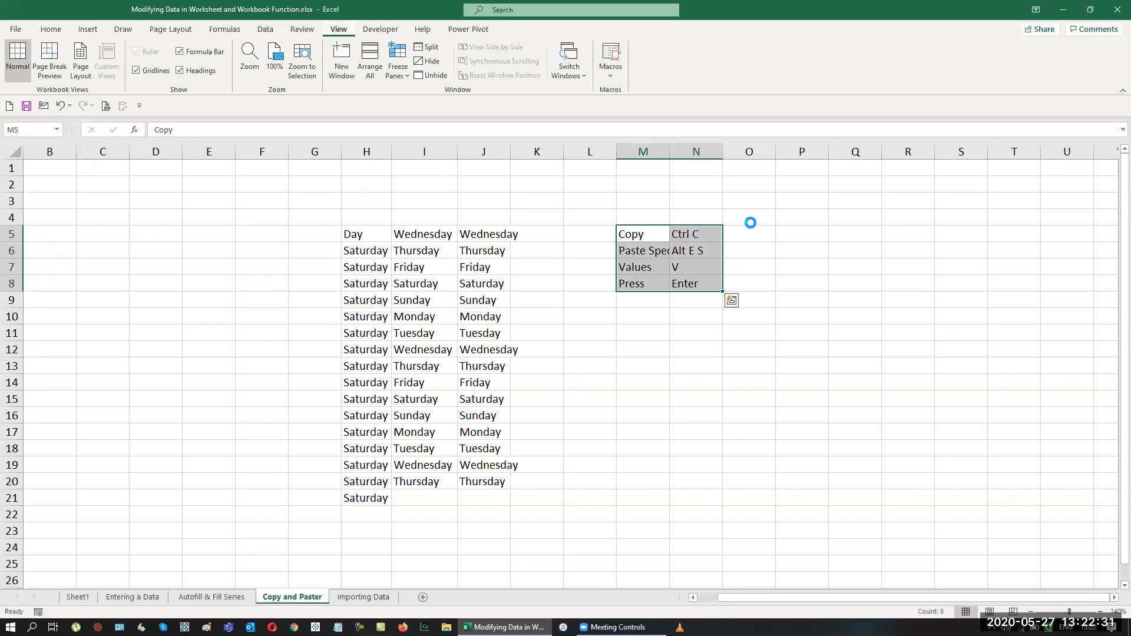
pyautogui.hotkey('alt', 'o')
pyautogui.press('c')
pyautogui.press('a')
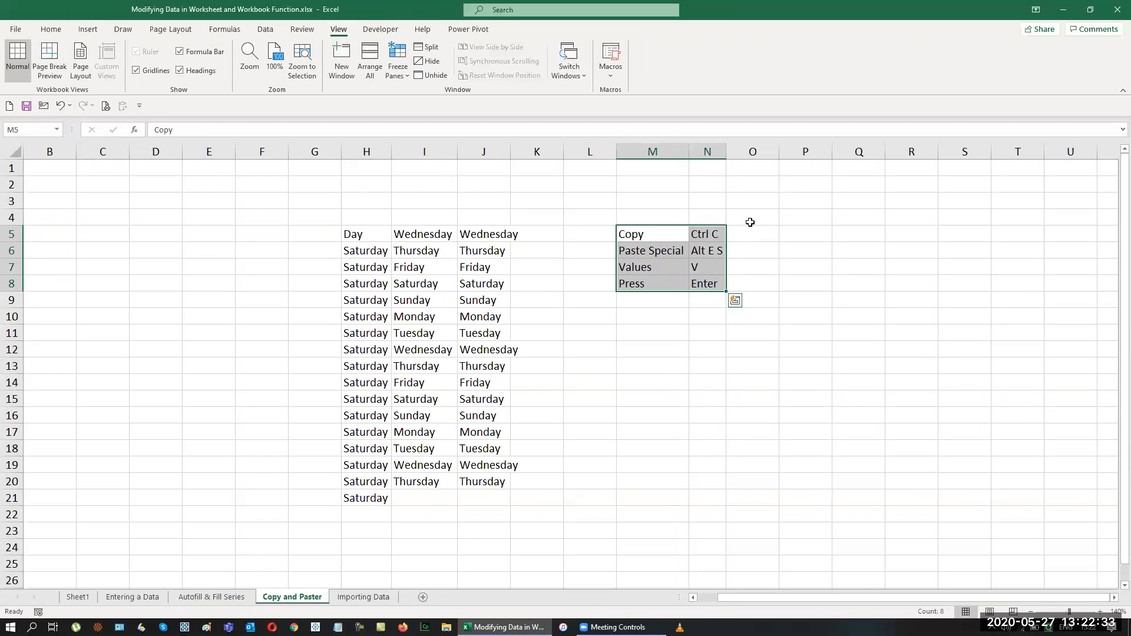
# Step: Zoom Sheet1 to fit the course title block across columns A to U down to row 25, and deselect it
pyautogui.click(77, 601)
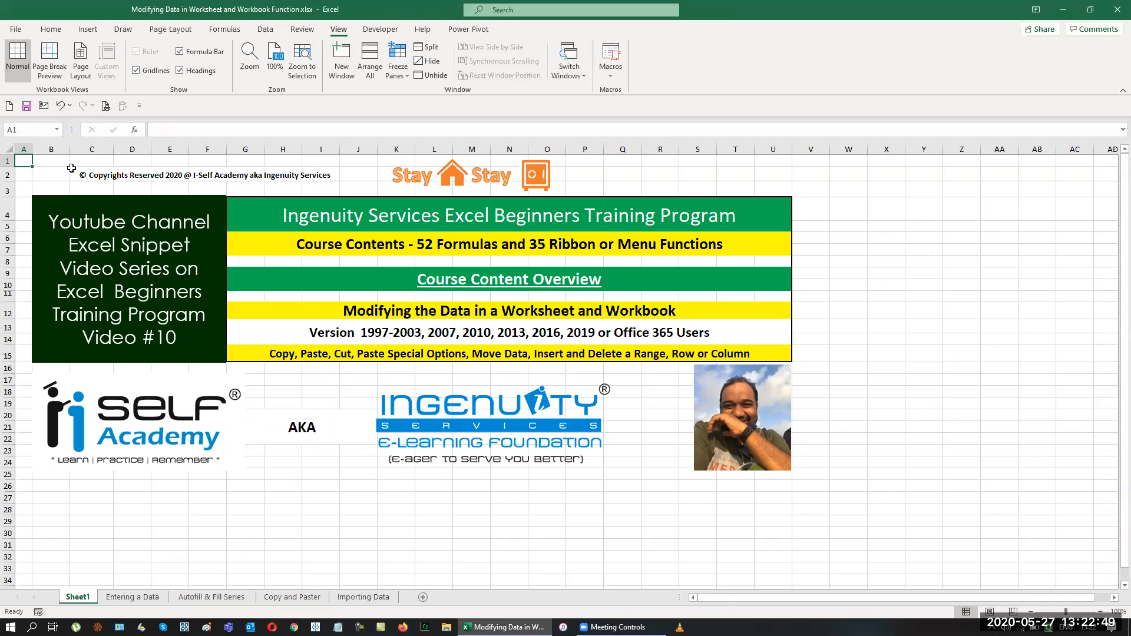
pyautogui.moveTo(56, 159); pyautogui.dragTo(774, 472)
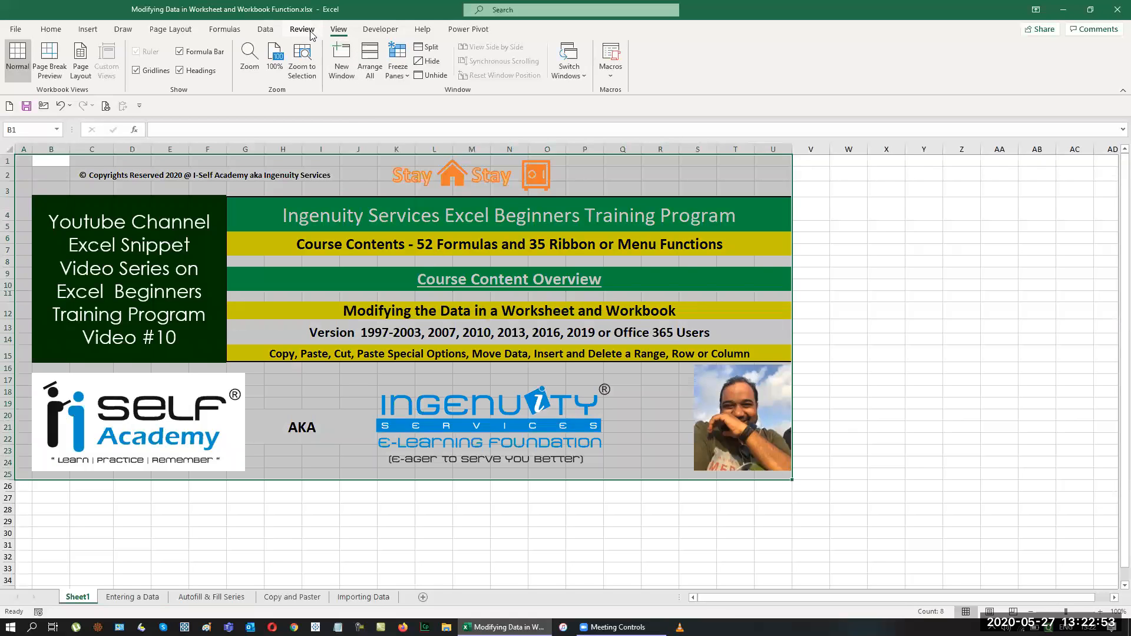
pyautogui.click(302, 66)
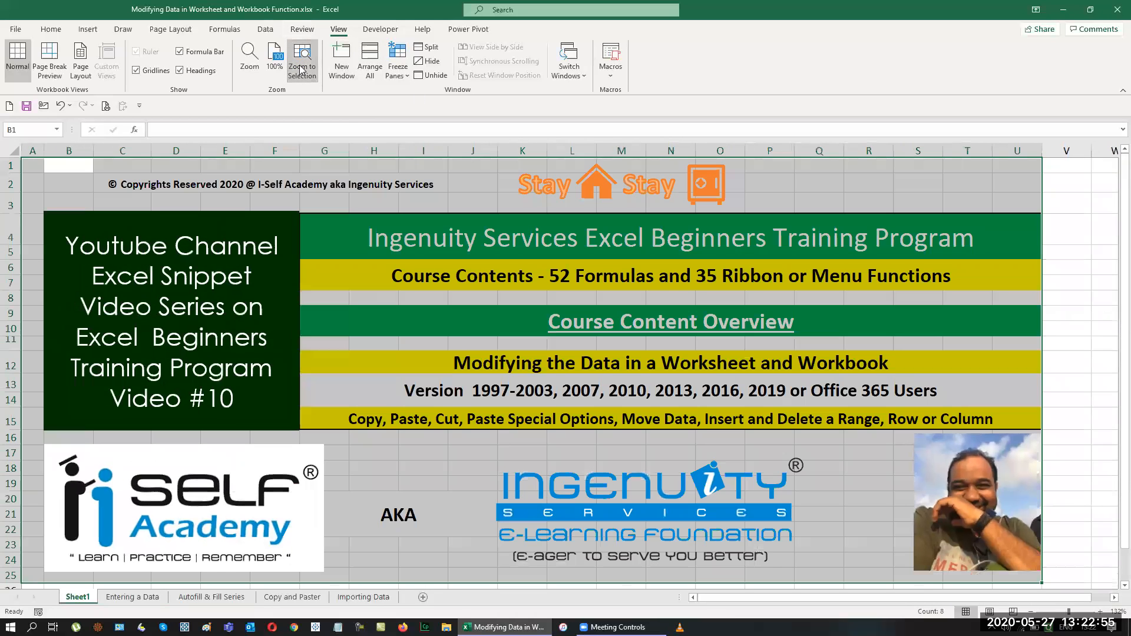
pyautogui.click(1078, 342)
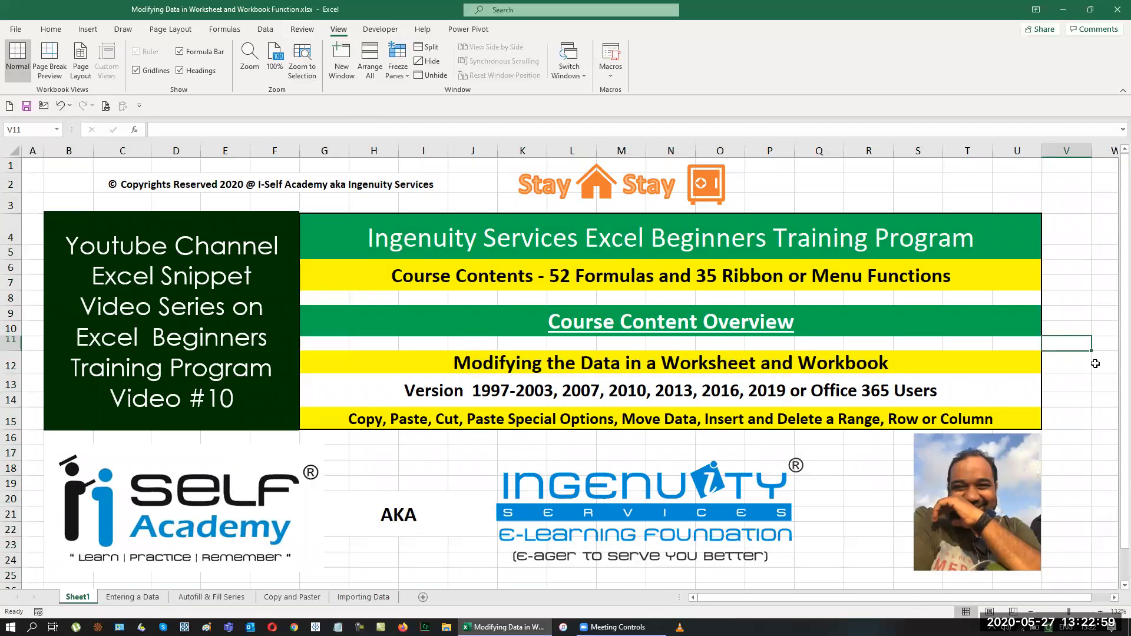